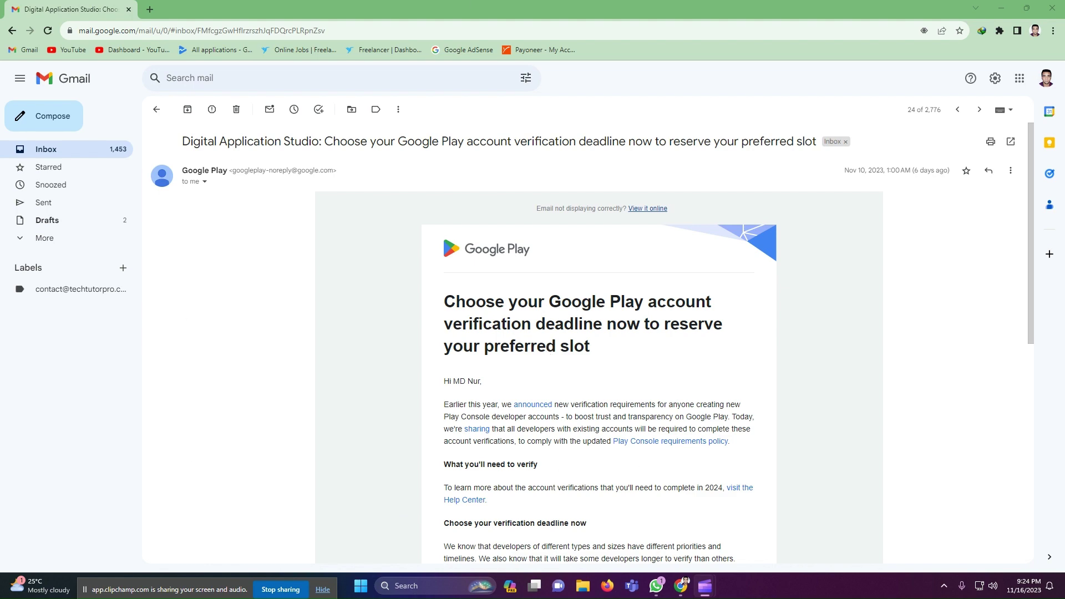
Step: Read through the Google Play verification-deadline email in Gmail, then open a new browser tab
scroll(541, 426, "down", 5)
scroll(540, 426, "up", 4)
scroll(541, 426, "down", 4)
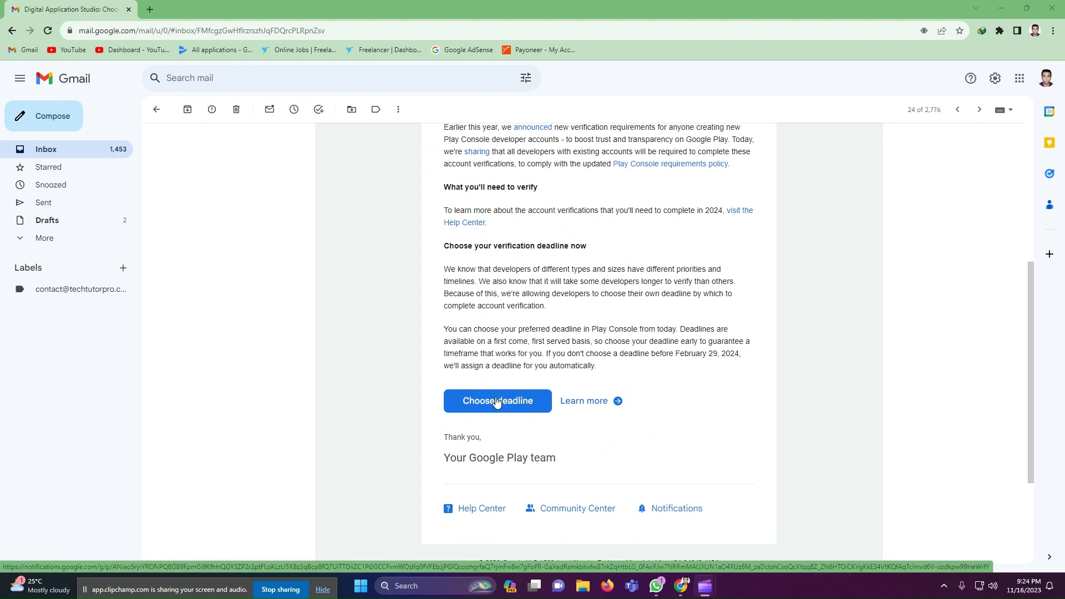
scroll(497, 402, "up", 1)
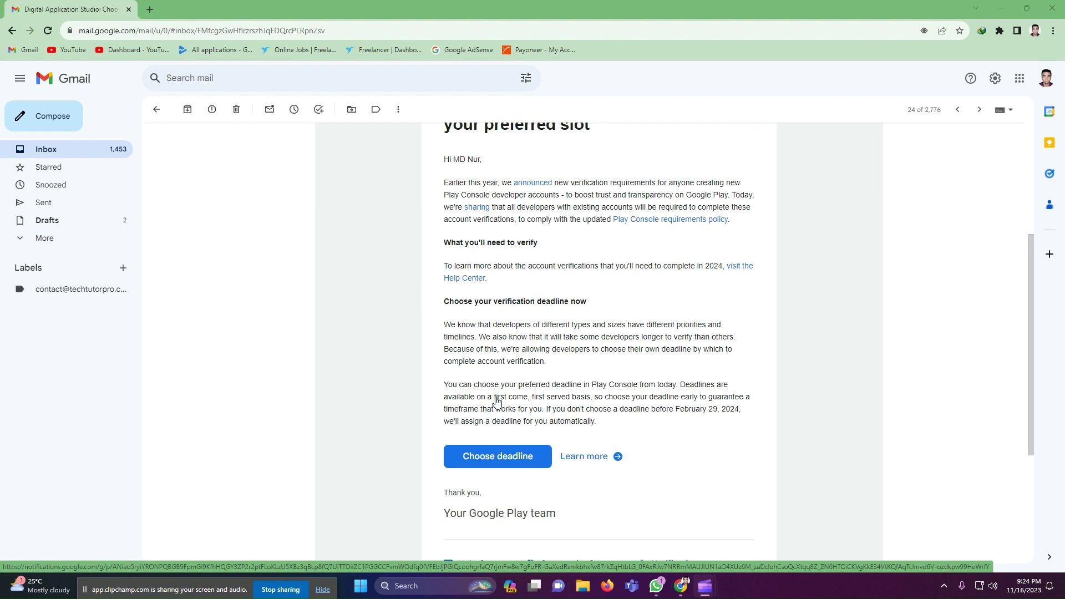
scroll(496, 402, "up", 4)
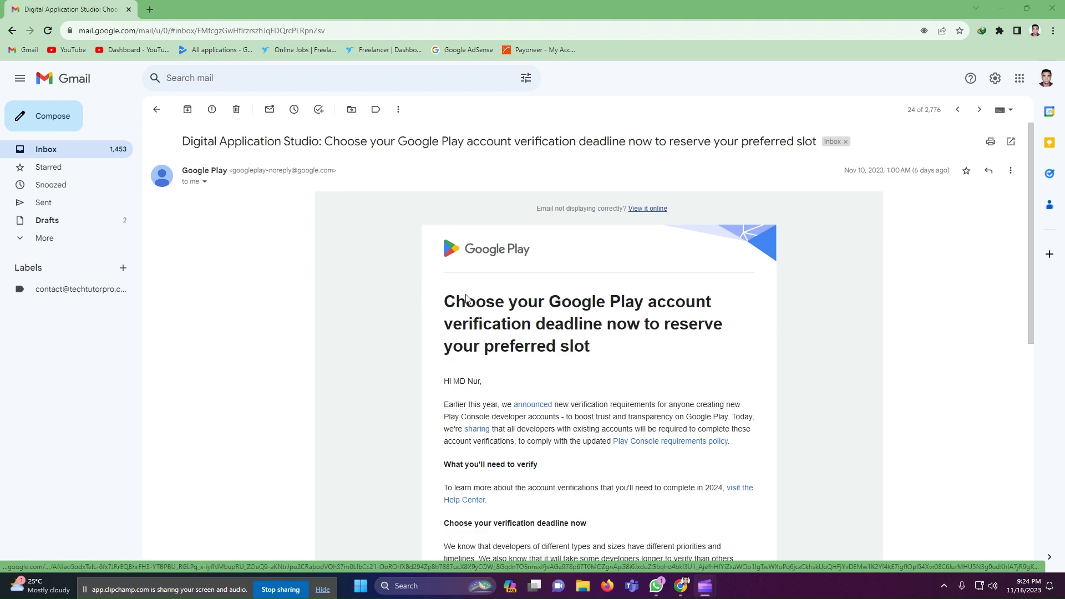
left_click(147, 8)
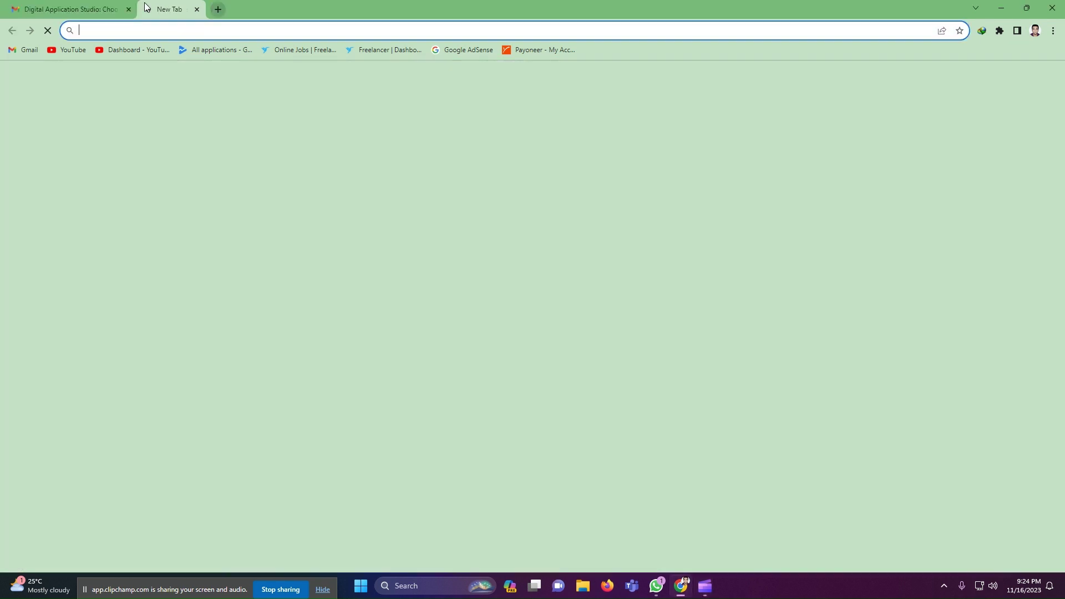
Step: Go to All applications and enter the Digital Application Studio account to review its verification-deadline banner
left_click(211, 51)
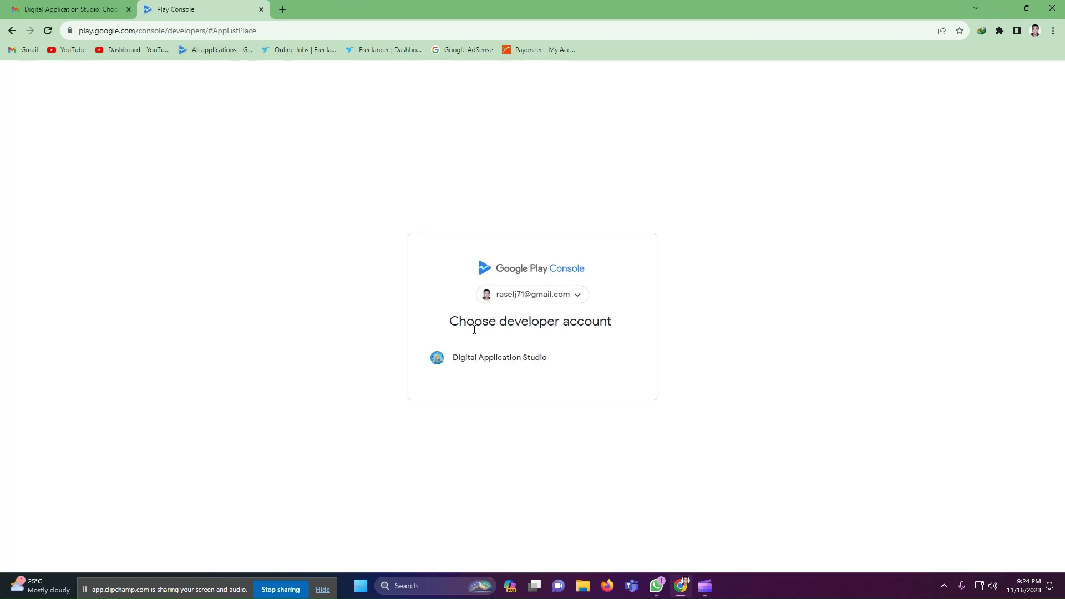
left_click(480, 364)
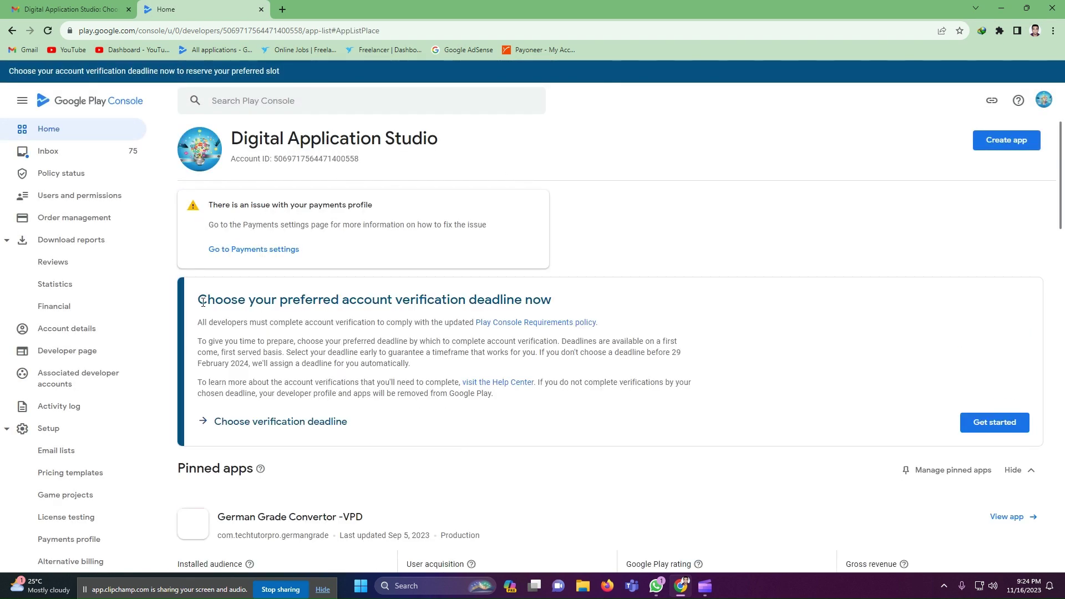
left_click_drag(199, 300, 580, 306)
left_click(580, 305)
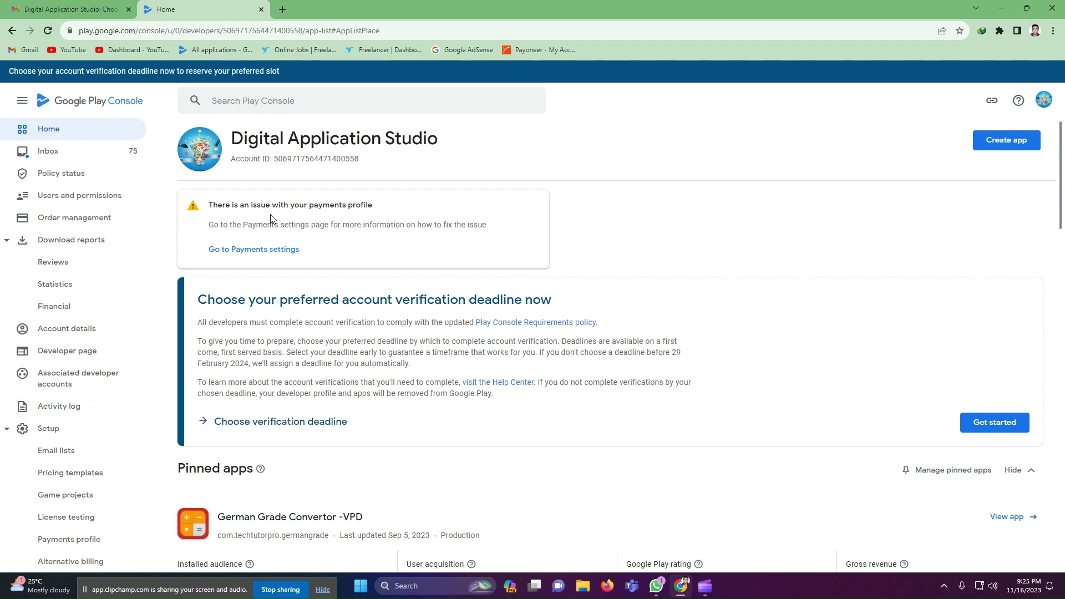
scroll(310, 342, "down", 1)
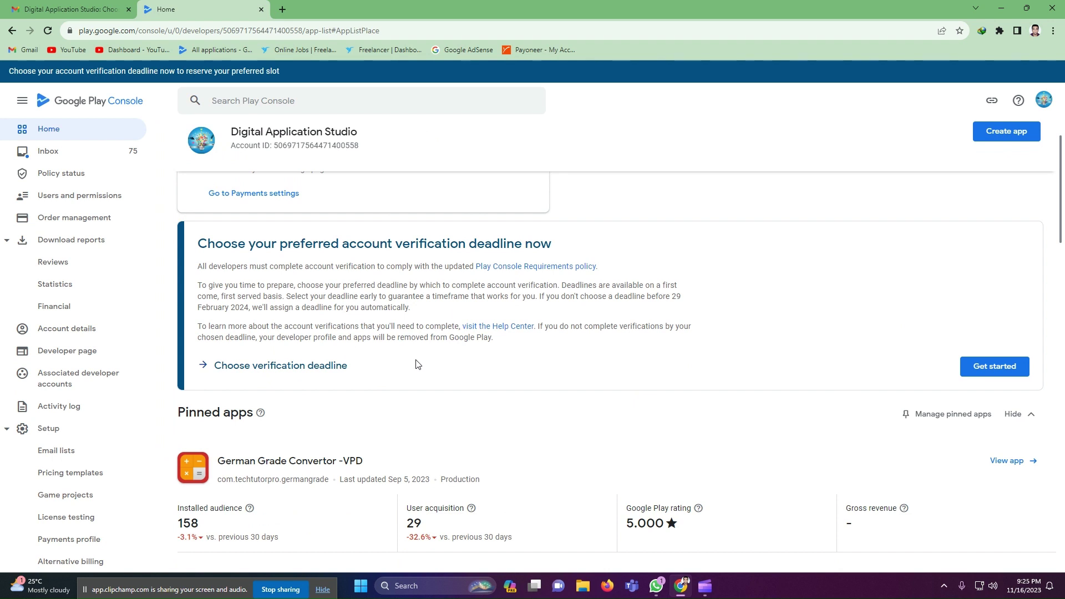
scroll(465, 353, "down", 1)
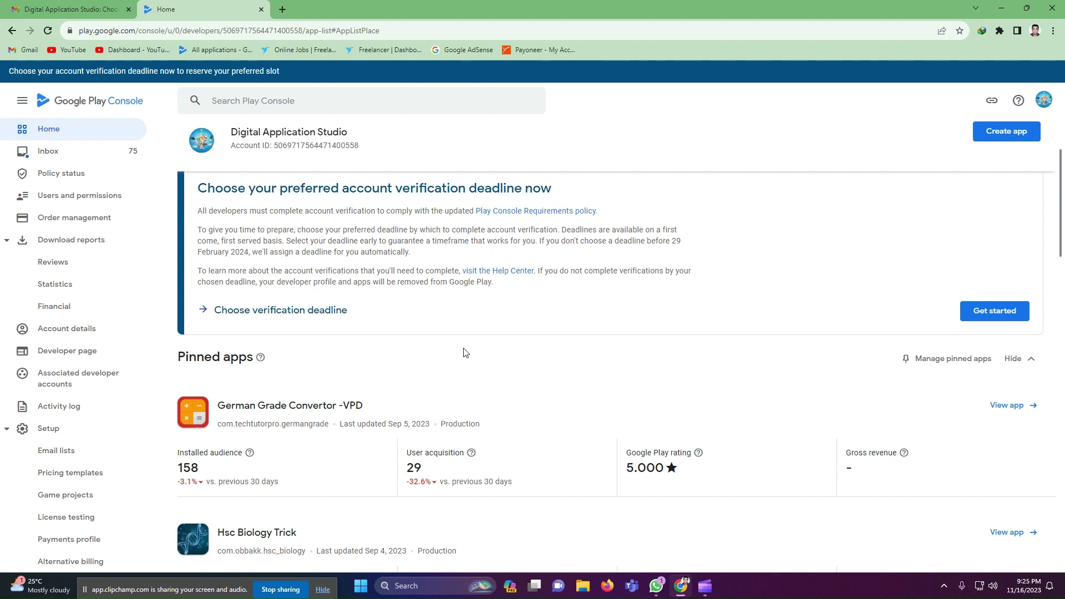
scroll(64, 438, "down", 2)
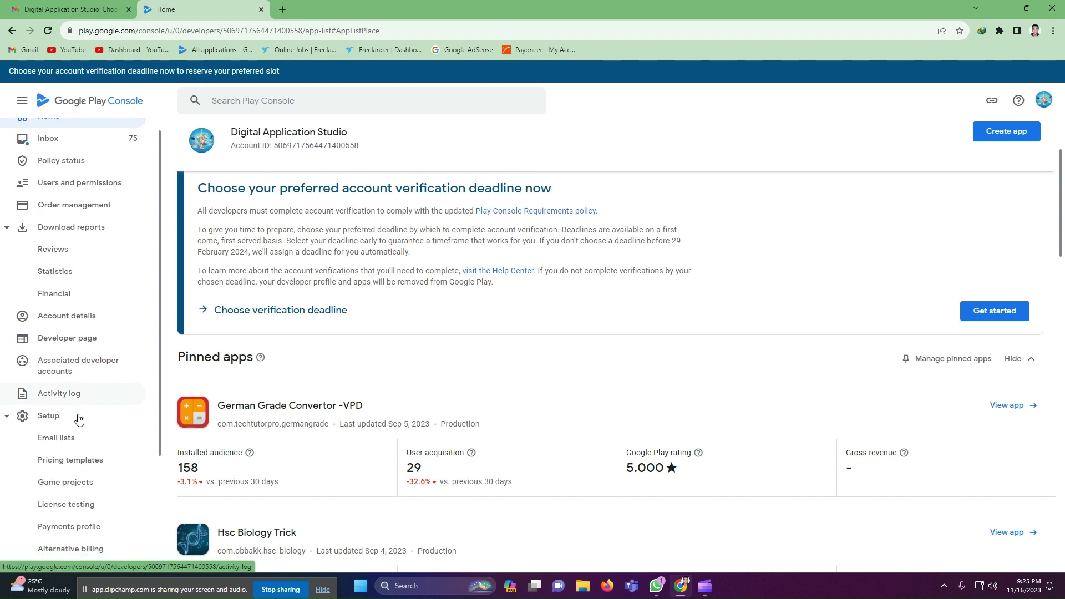
scroll(31, 486, "up", 2)
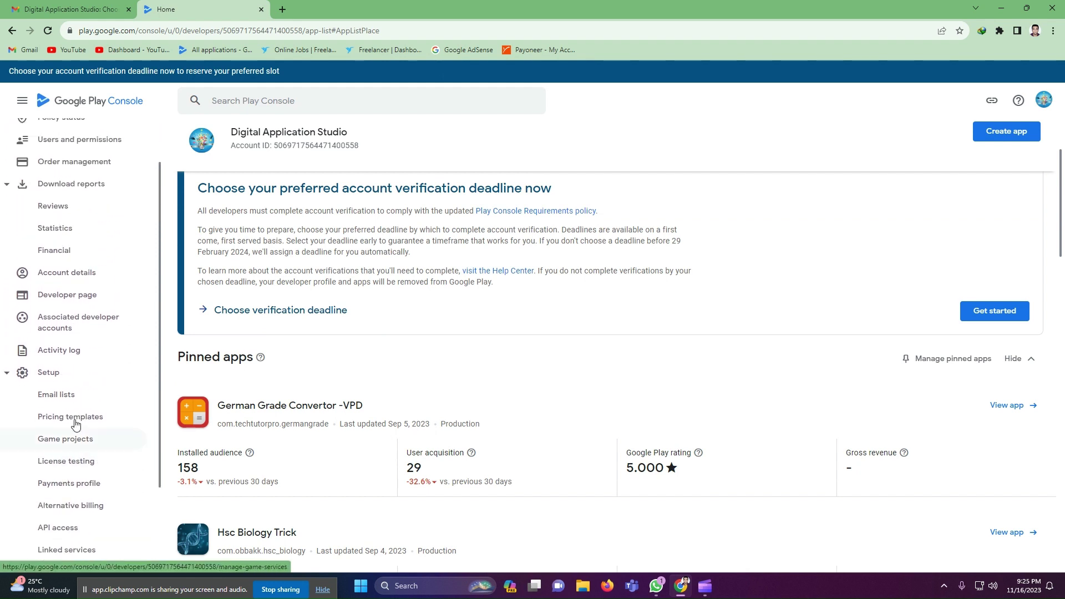
Step: On the Account details page, choose Personal account as the developer account type
left_click(51, 278)
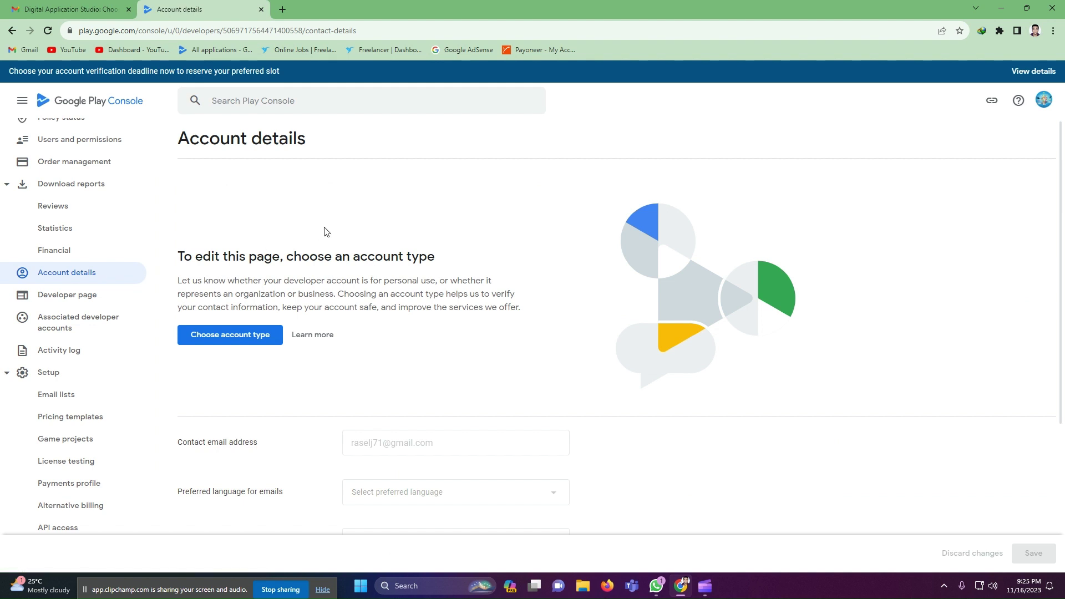
scroll(327, 229, "down", 1)
left_click_drag(279, 224, 408, 202)
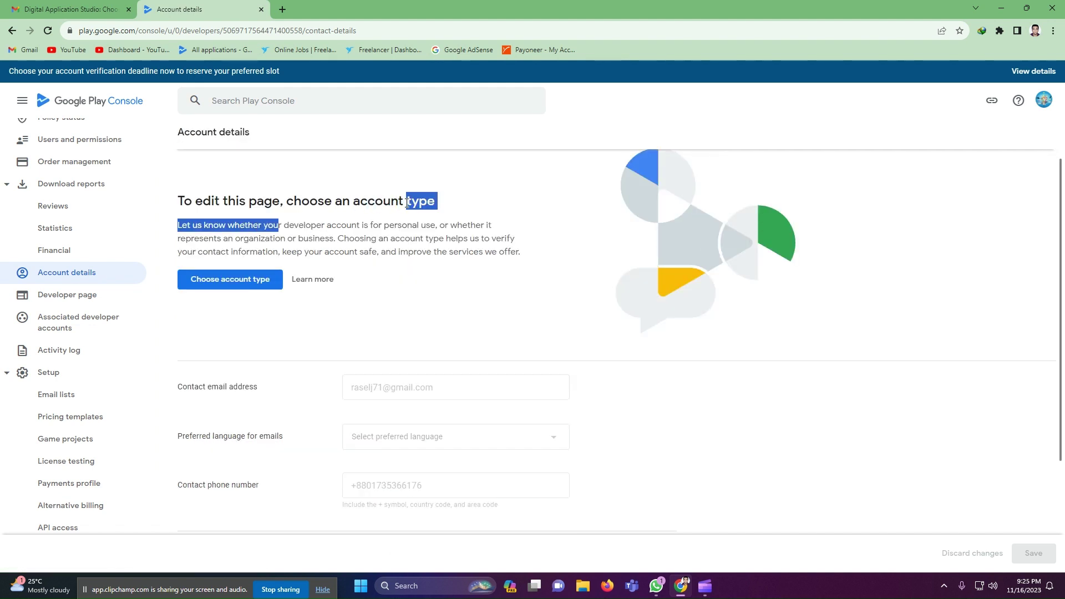
left_click(406, 203)
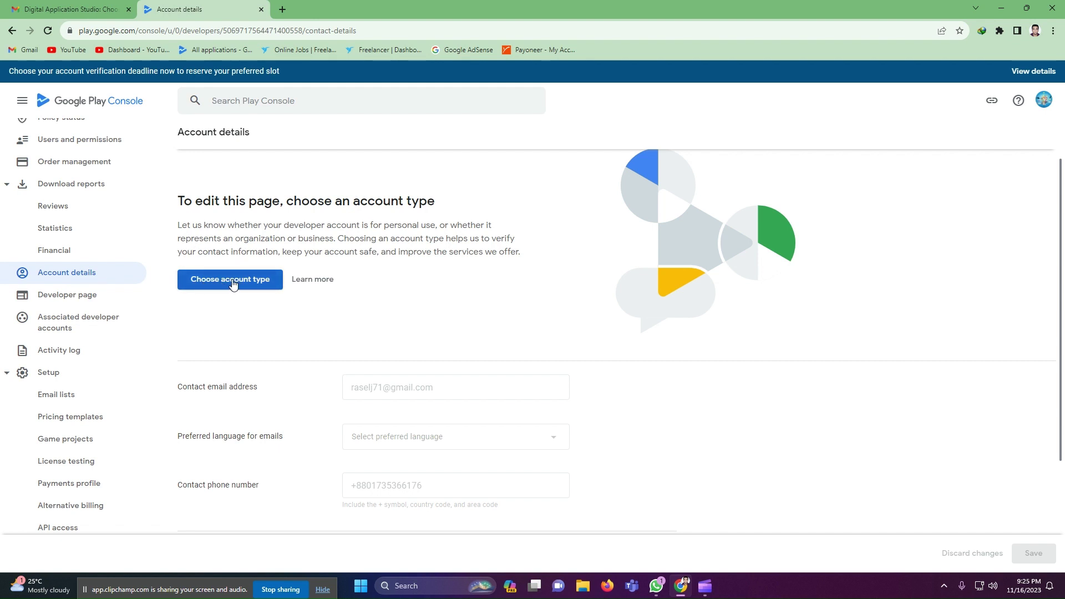
left_click(233, 281)
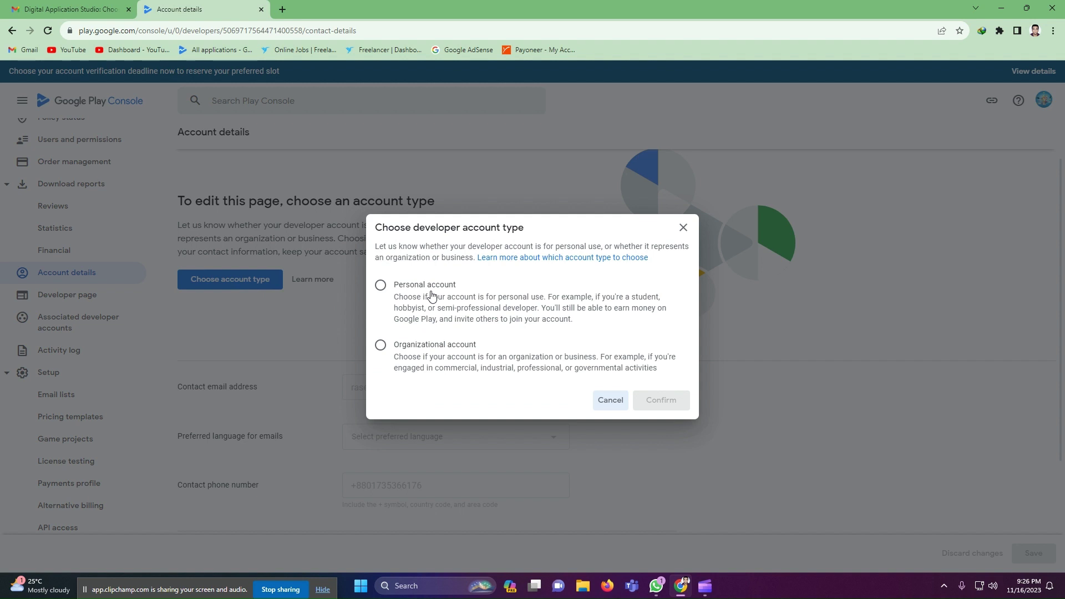
left_click(388, 289)
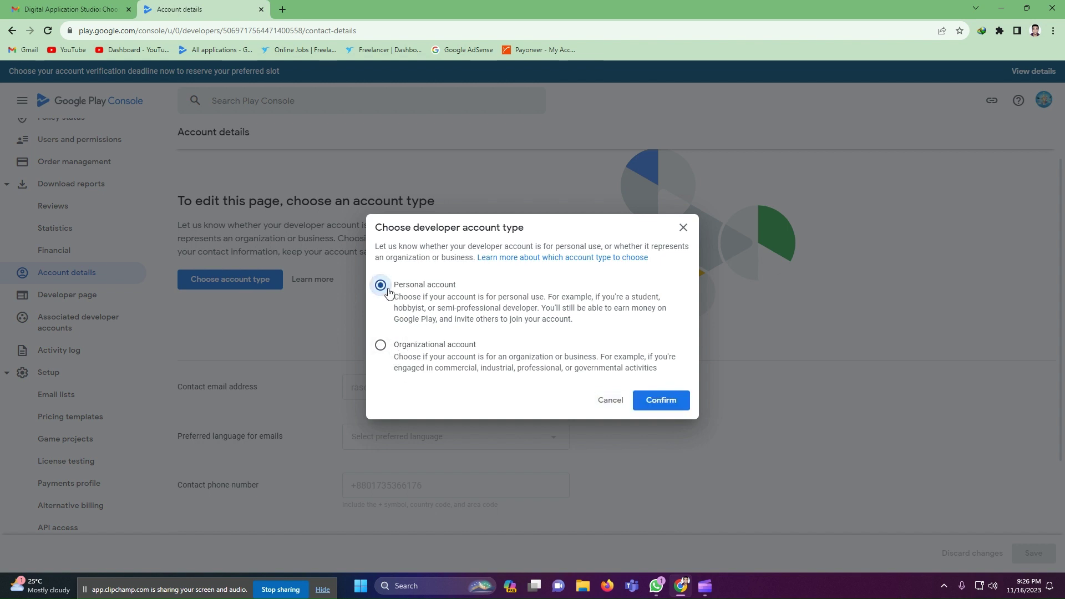
left_click(683, 402)
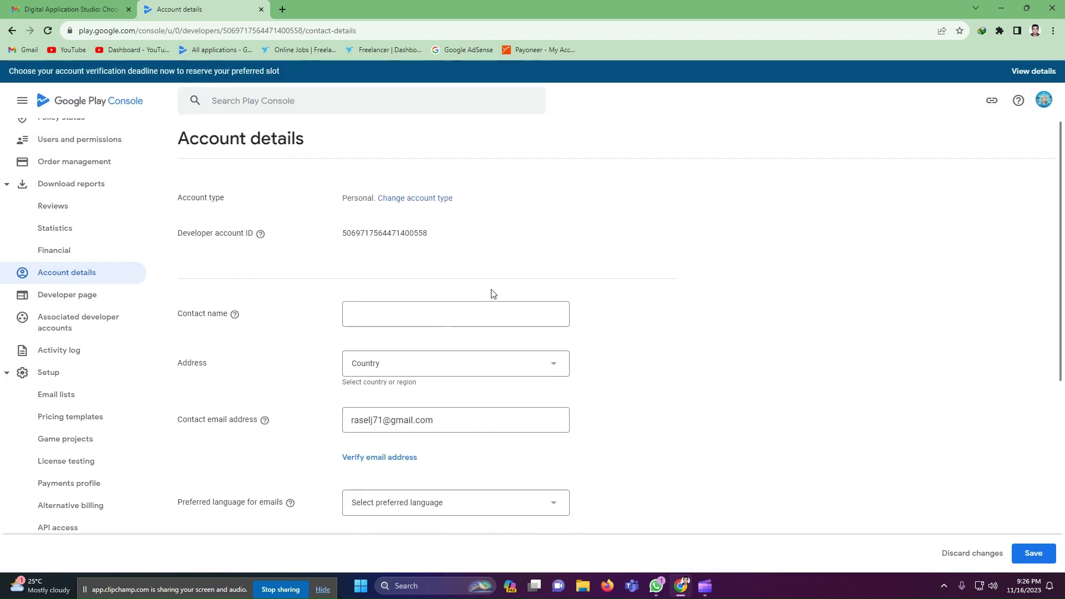
Step: Enter the contact's full name on the account details form
left_click(444, 324)
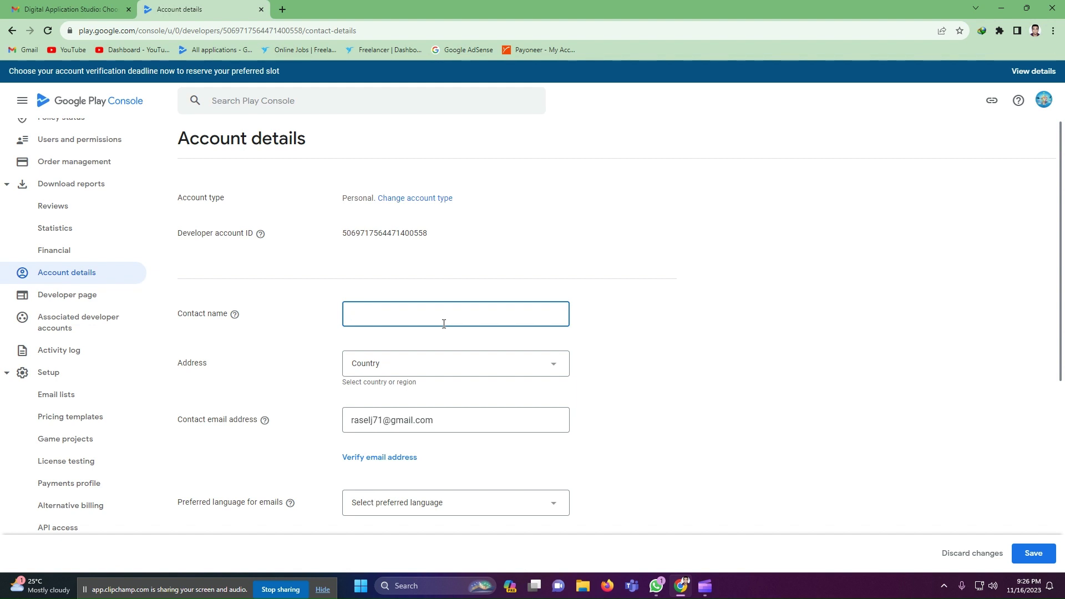
type("ANI")
key("BackSpace")
key("BackSpace")
type("B")
Step: Set the contact address country to Bangladesh
left_click(410, 365)
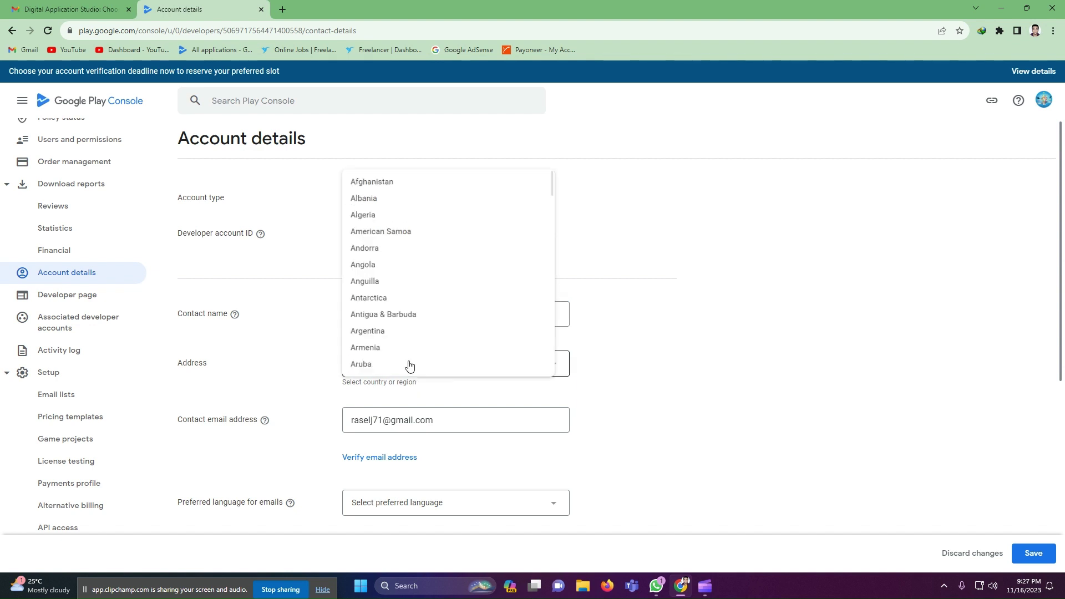
scroll(401, 288, "down", 4)
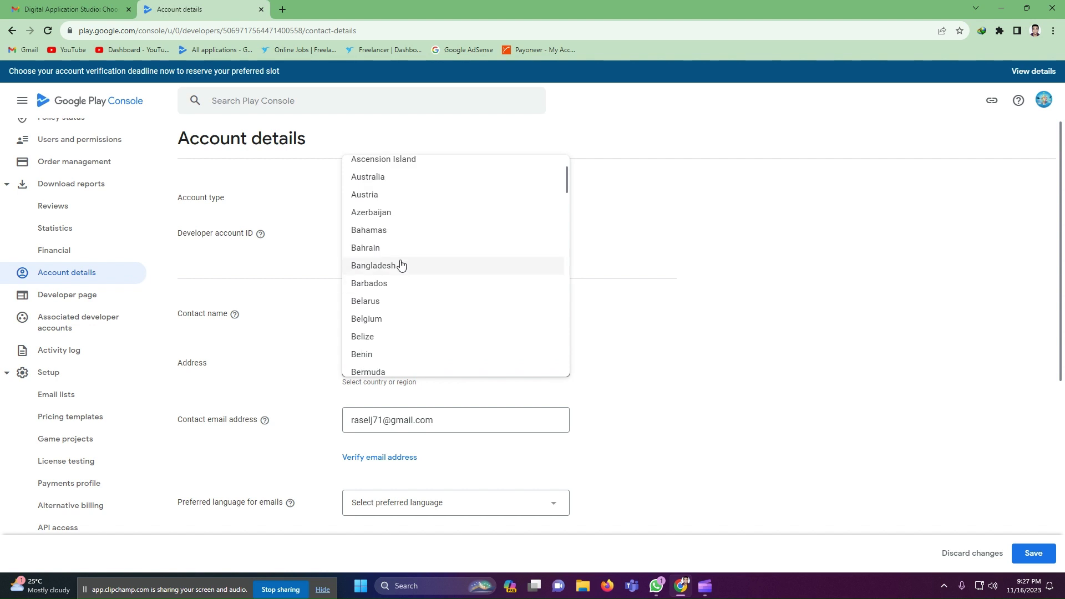
left_click(402, 266)
scroll(350, 311, "down", 1)
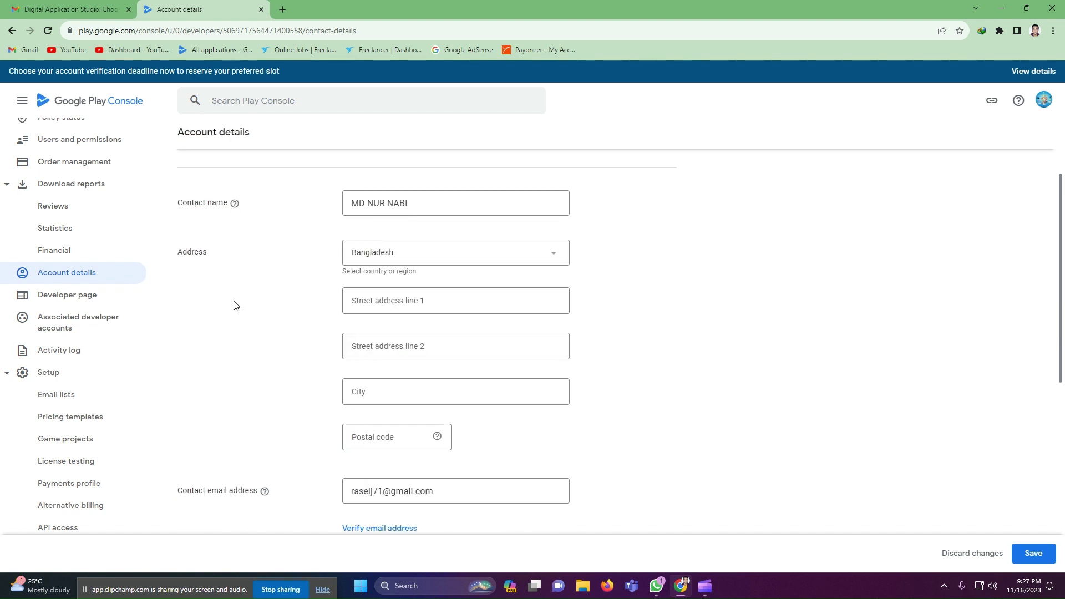
scroll(437, 383, "down", 2)
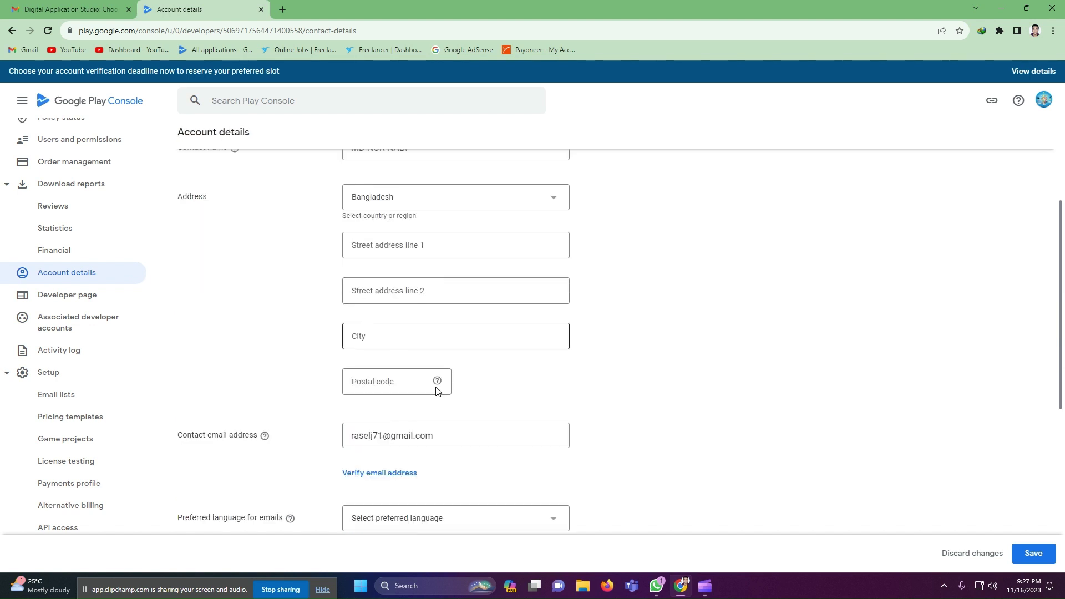
scroll(357, 294, "up", 2)
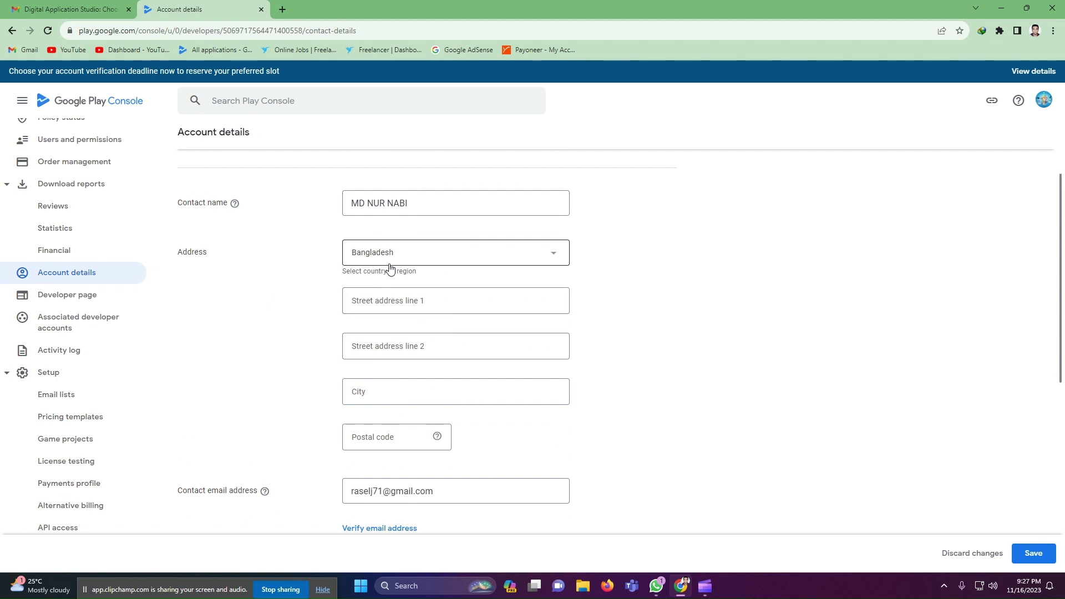
Step: Fill in the contact's street address line 1, city and postal code
left_click(433, 302)
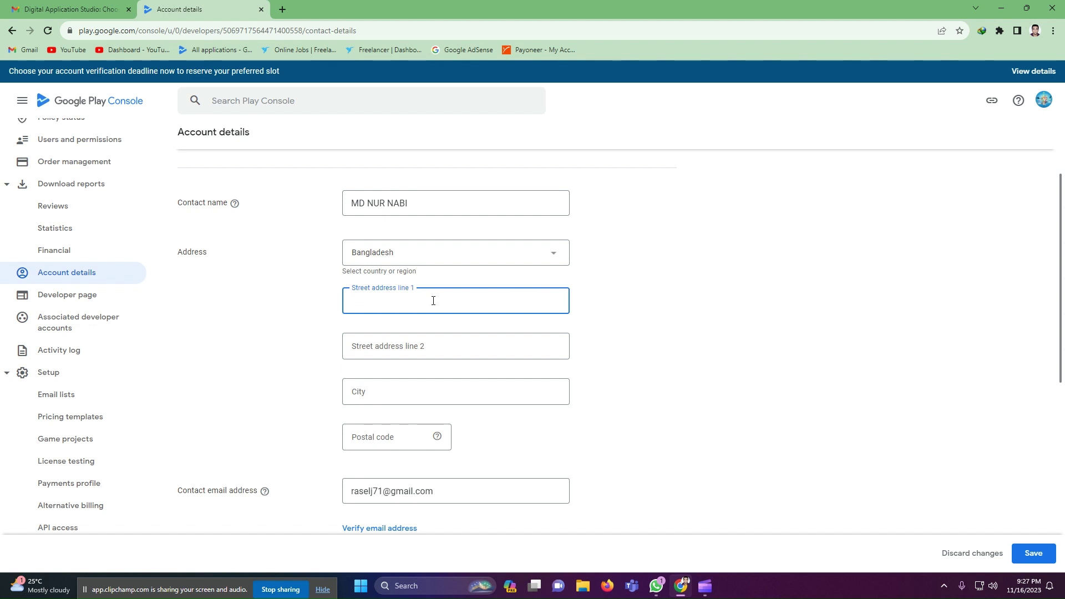
key("BackSpace")
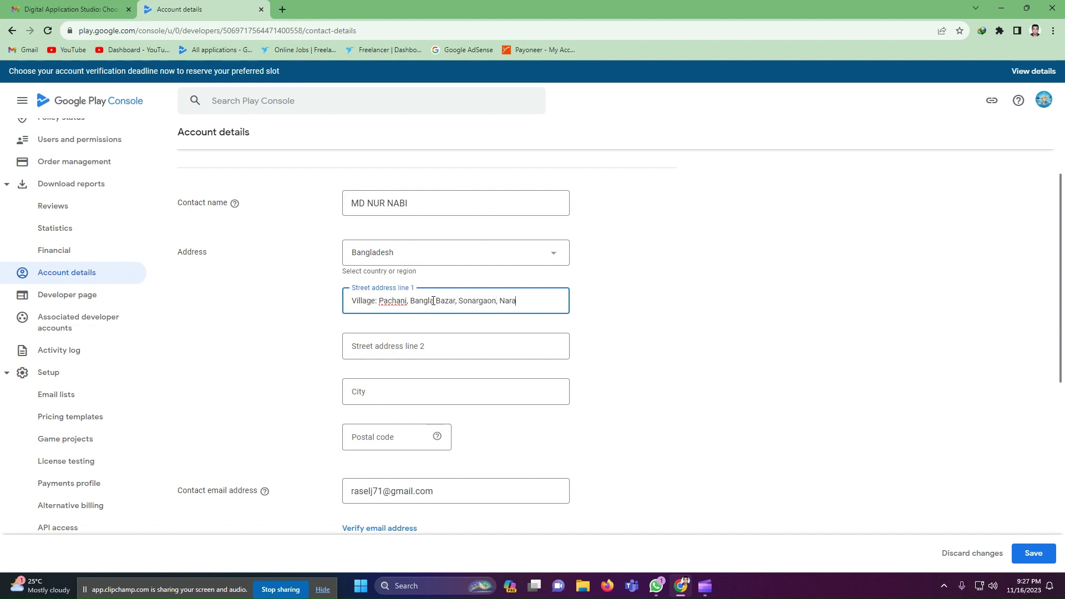
left_click(407, 388)
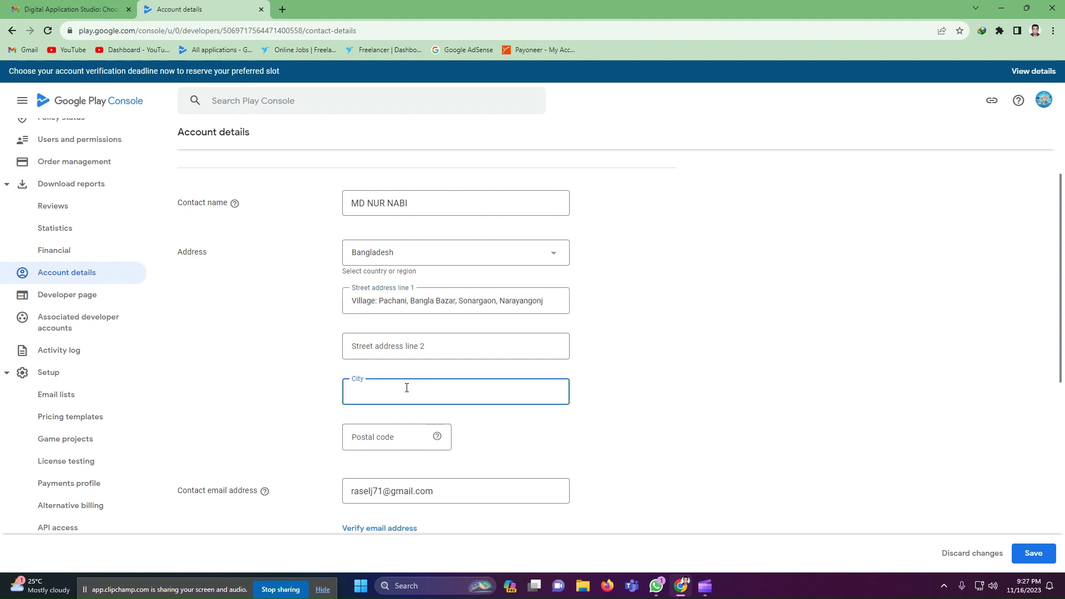
type("Narayangonj")
scroll(407, 388, "down", 2)
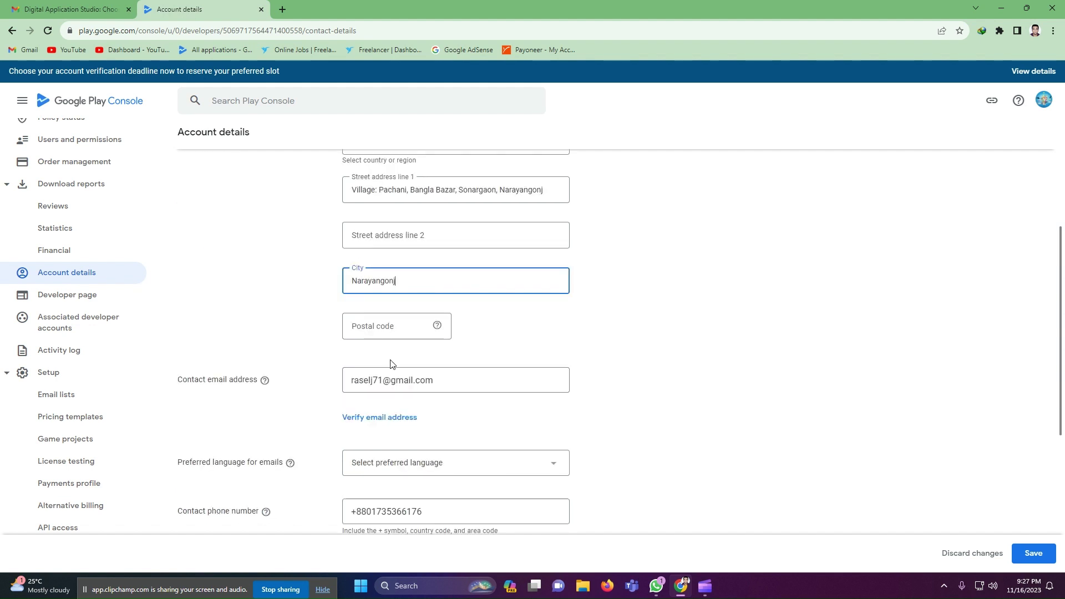
left_click(374, 325)
type("1440")
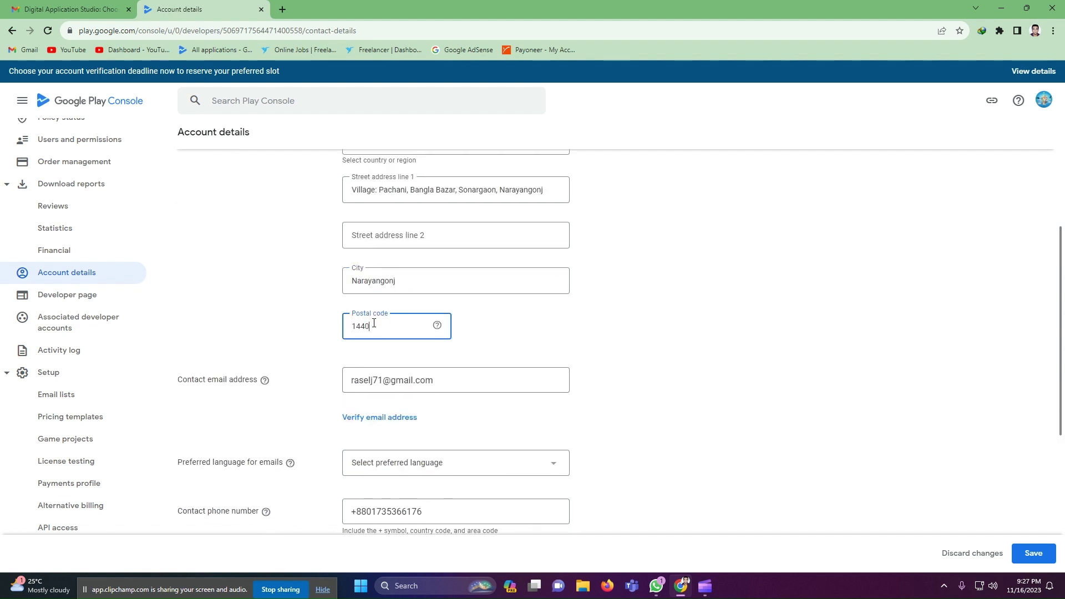
scroll(374, 323, "down", 1)
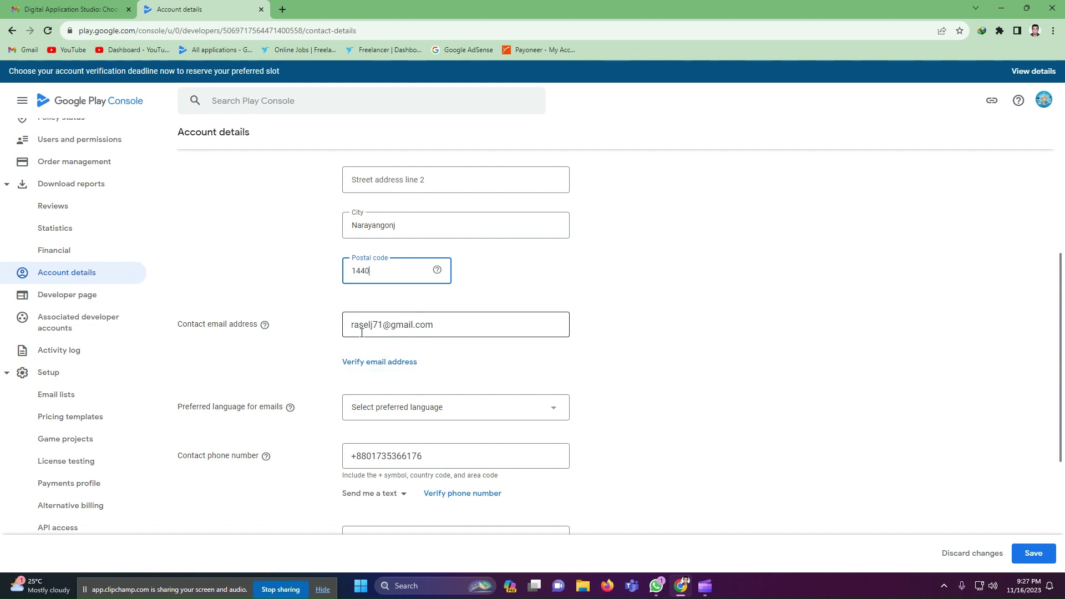
Step: Start verifying the contact email address and check its verification status
left_click(381, 364)
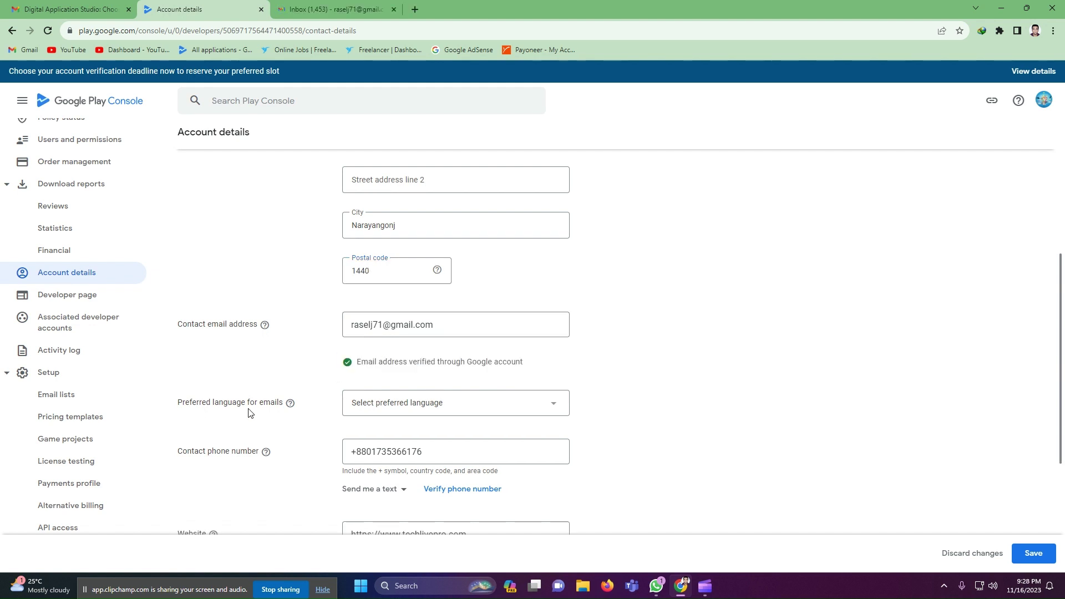
left_click_drag(357, 362, 564, 369)
left_click(369, 369)
left_click_drag(358, 361, 555, 364)
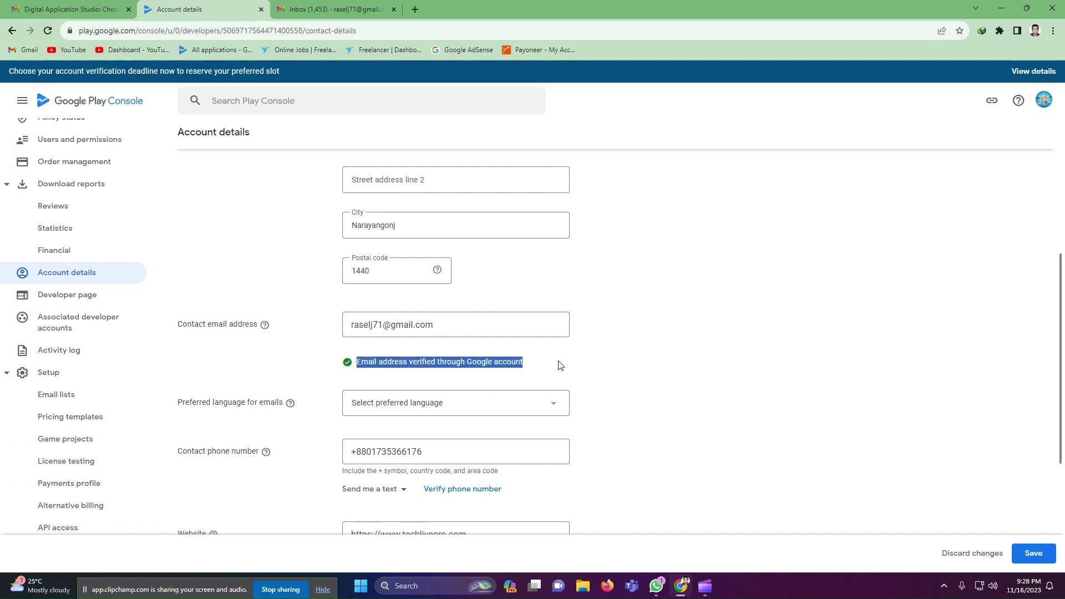
left_click(560, 366)
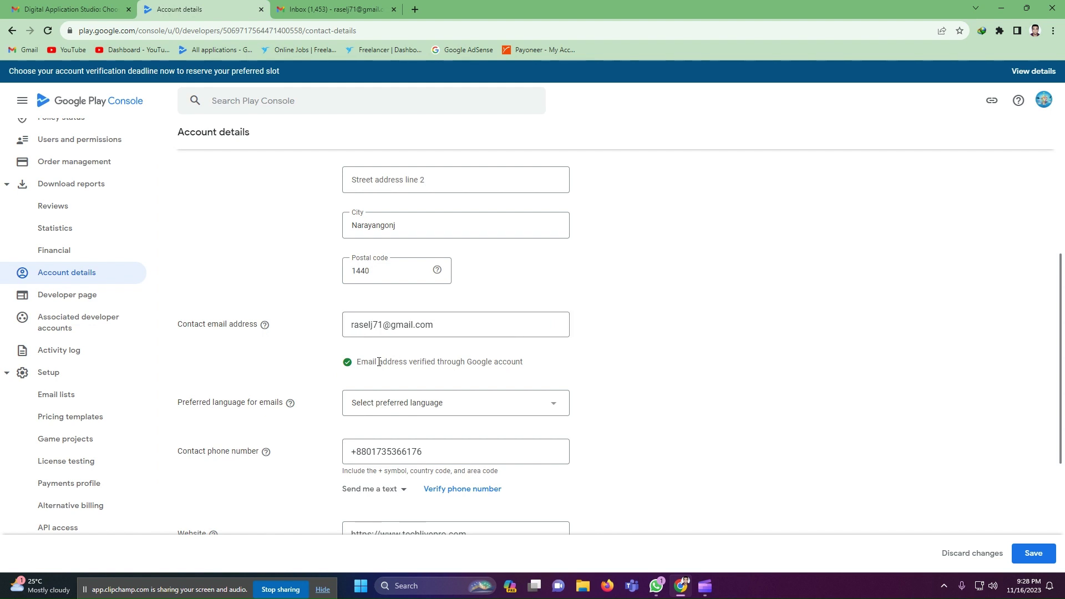
left_click_drag(369, 362, 532, 366)
left_click(532, 366)
Step: Choose English (United States) as the preferred email language
scroll(531, 366, "down", 1)
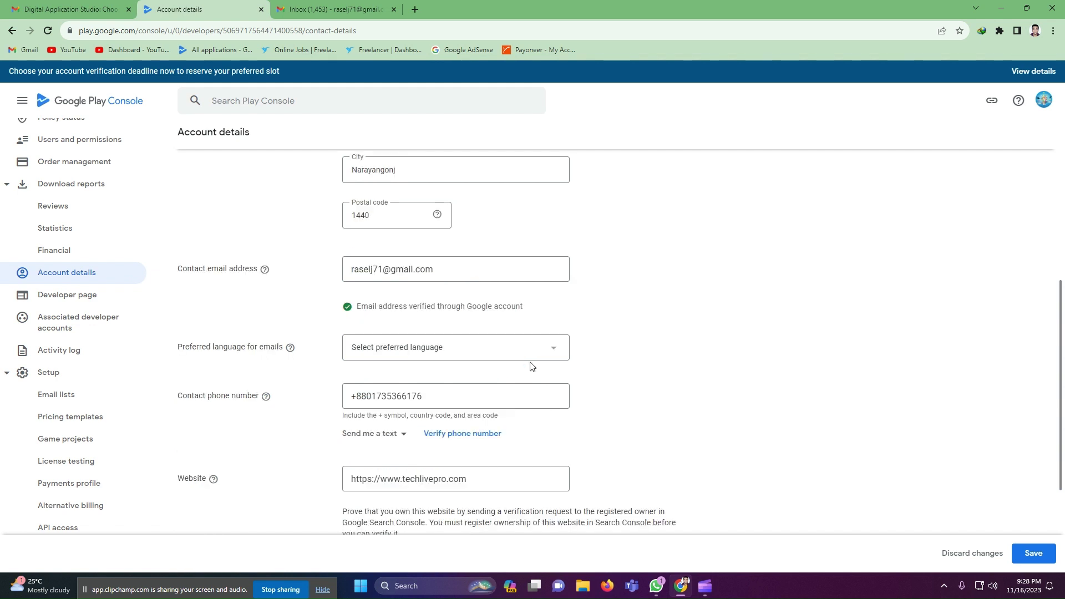
left_click(435, 349)
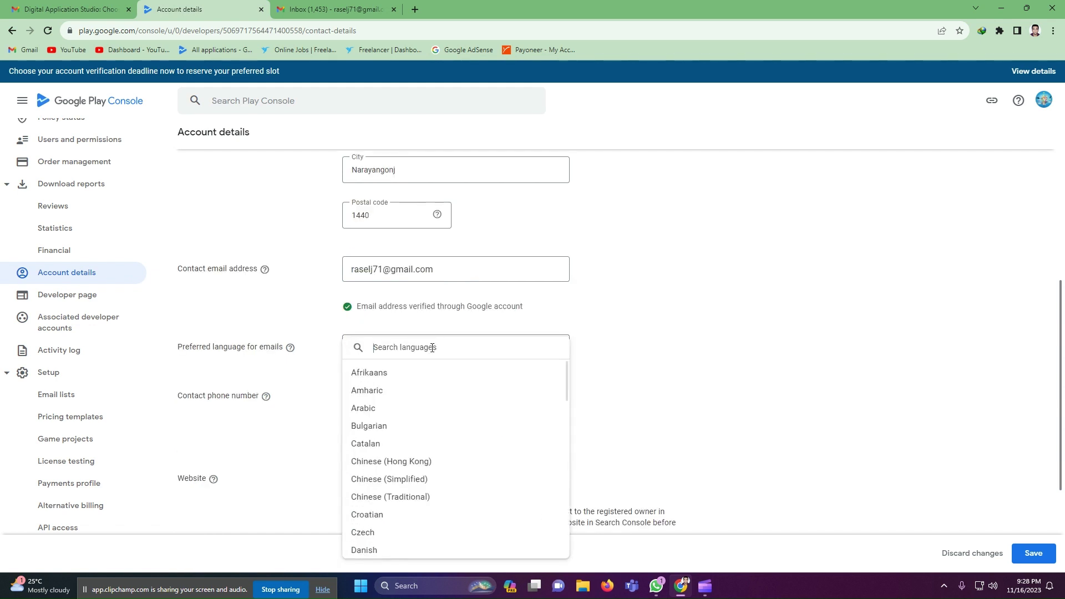
type("en")
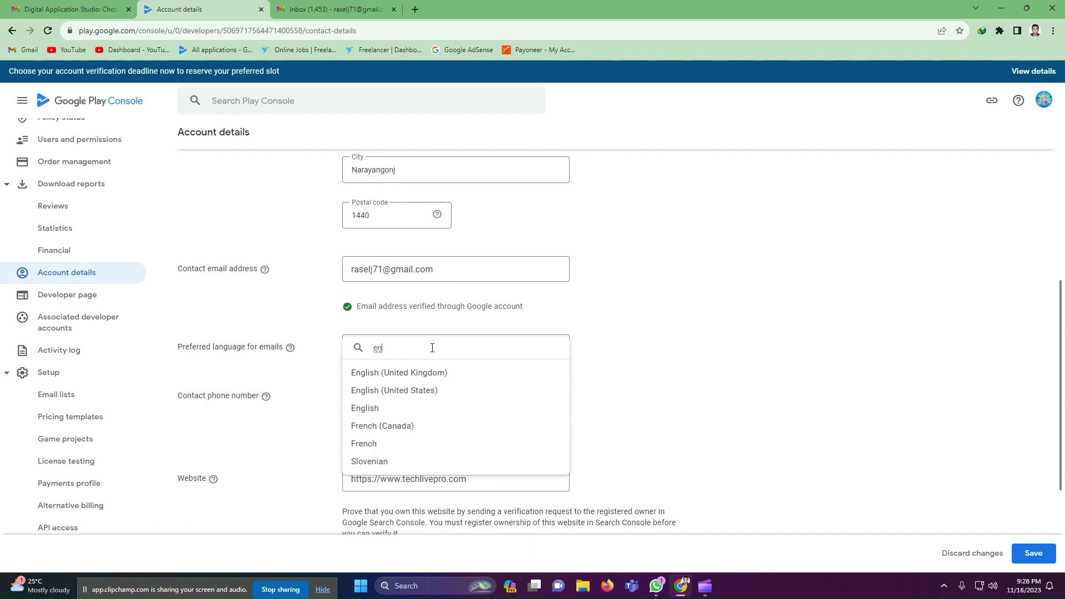
left_click(445, 390)
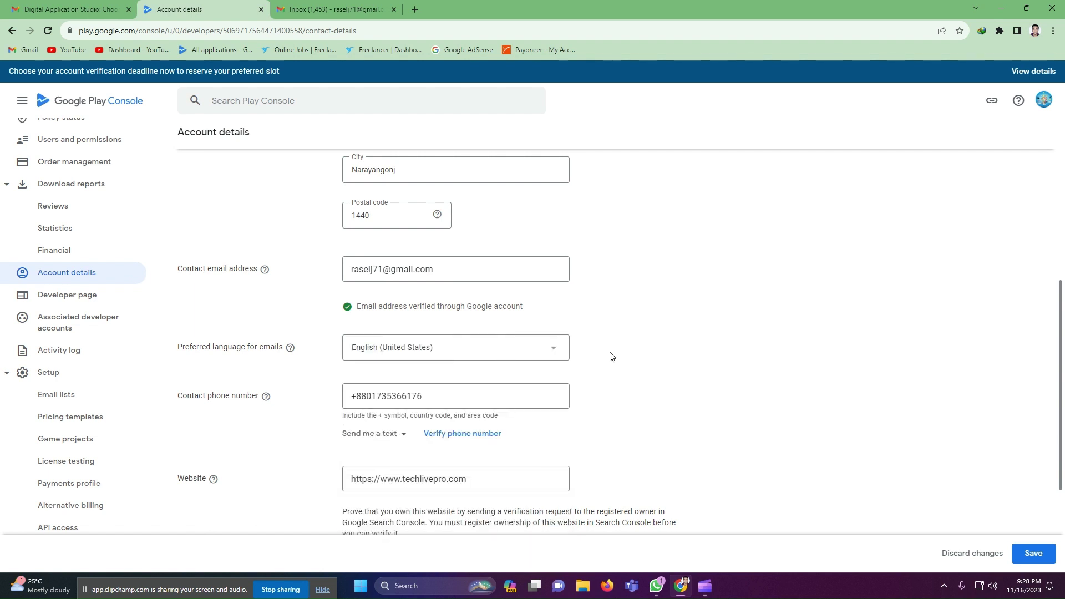
scroll(613, 357, "down", 2)
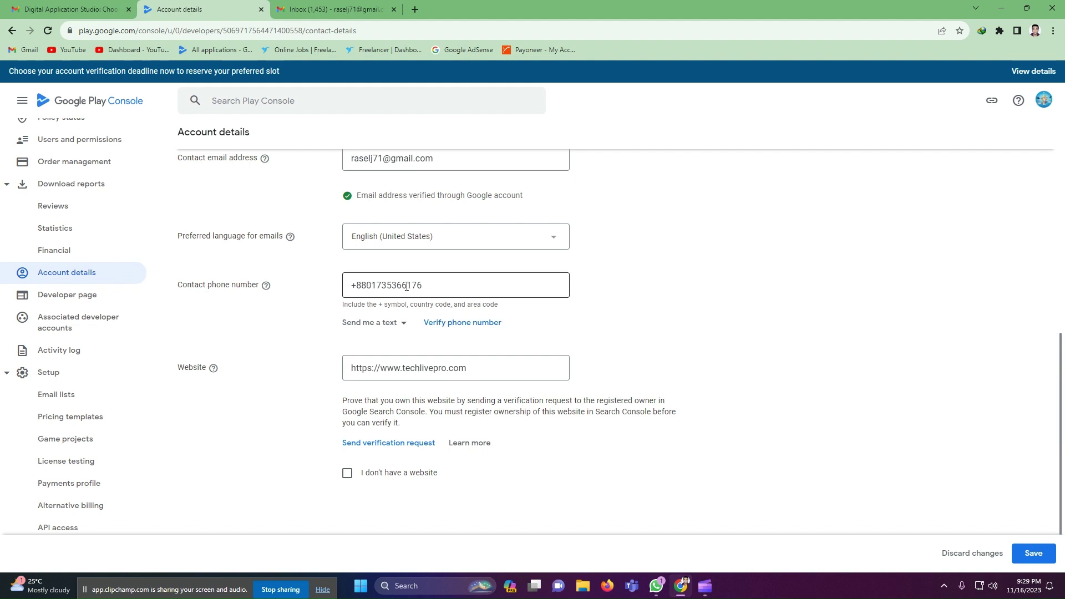
Step: Verify the contact phone number with the texted 6-digit code
left_click(464, 324)
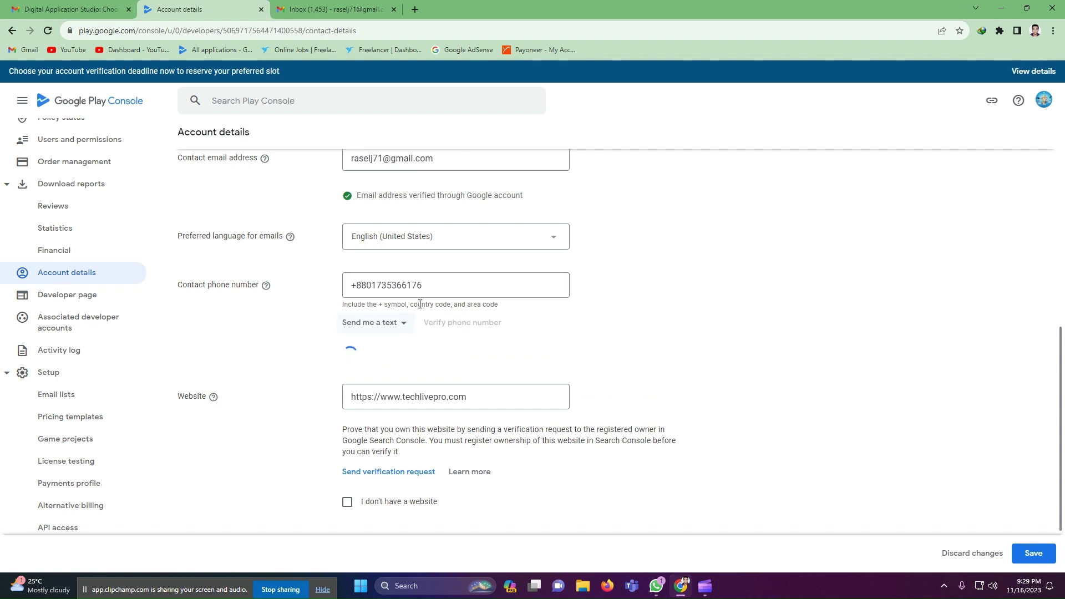
left_click(382, 388)
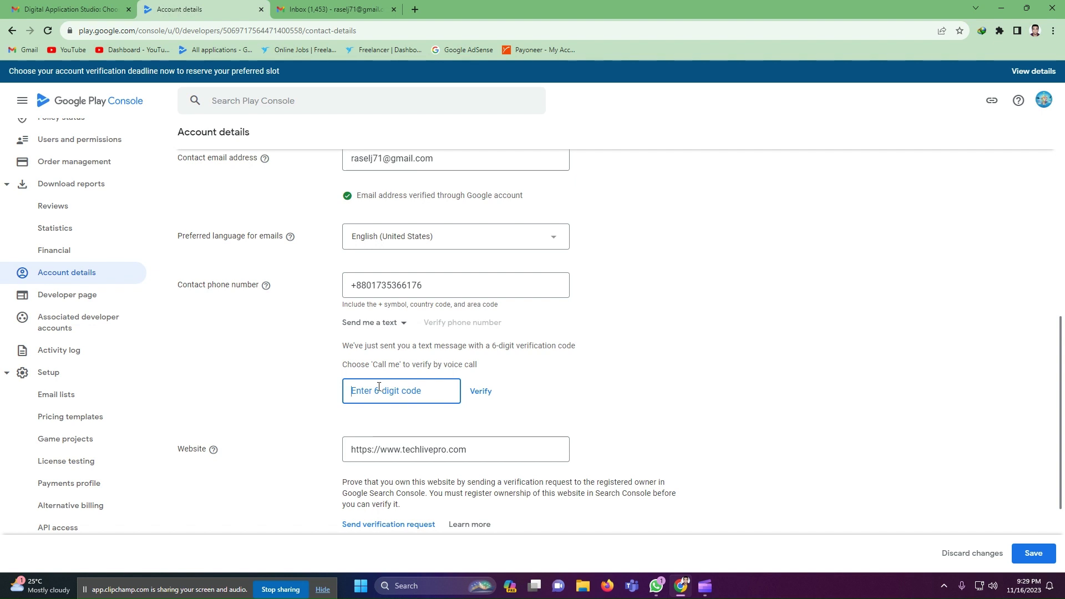
left_click(482, 392)
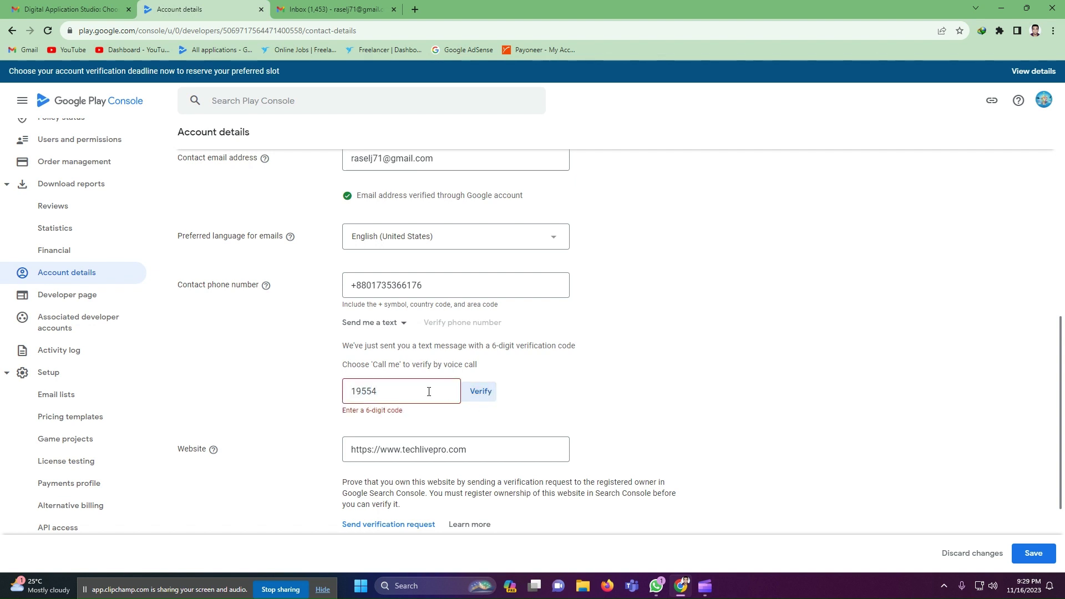
left_click(371, 392)
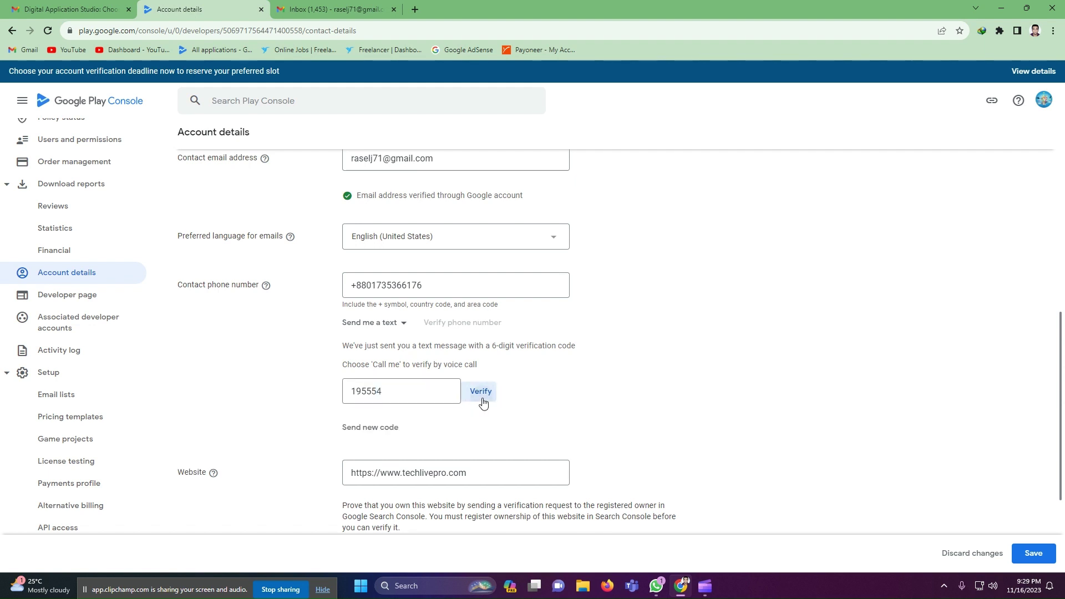
left_click(482, 393)
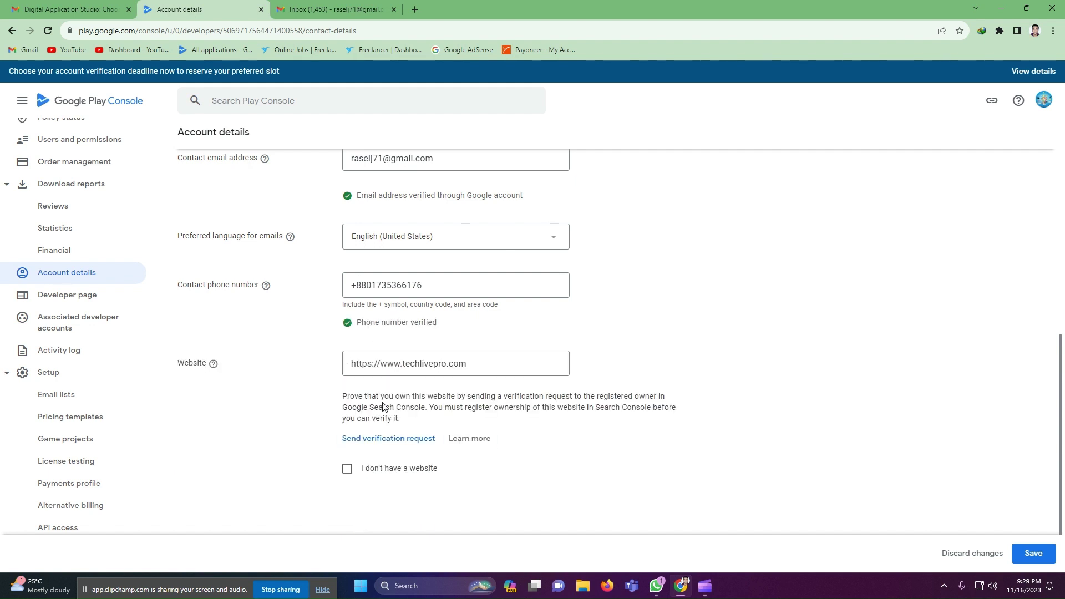
left_click_drag(491, 359, 347, 364)
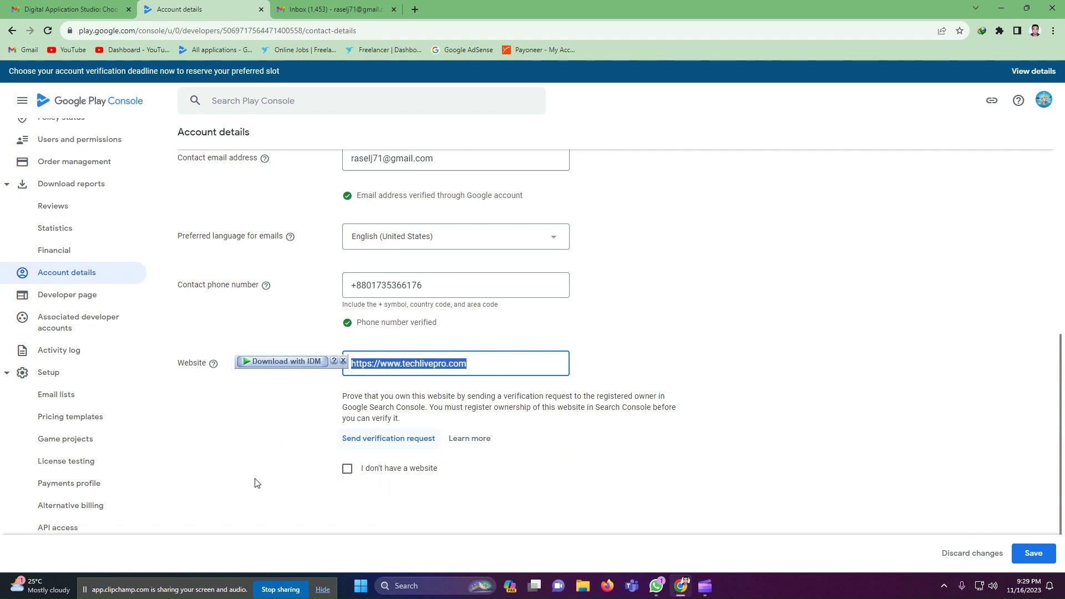
left_click(480, 367)
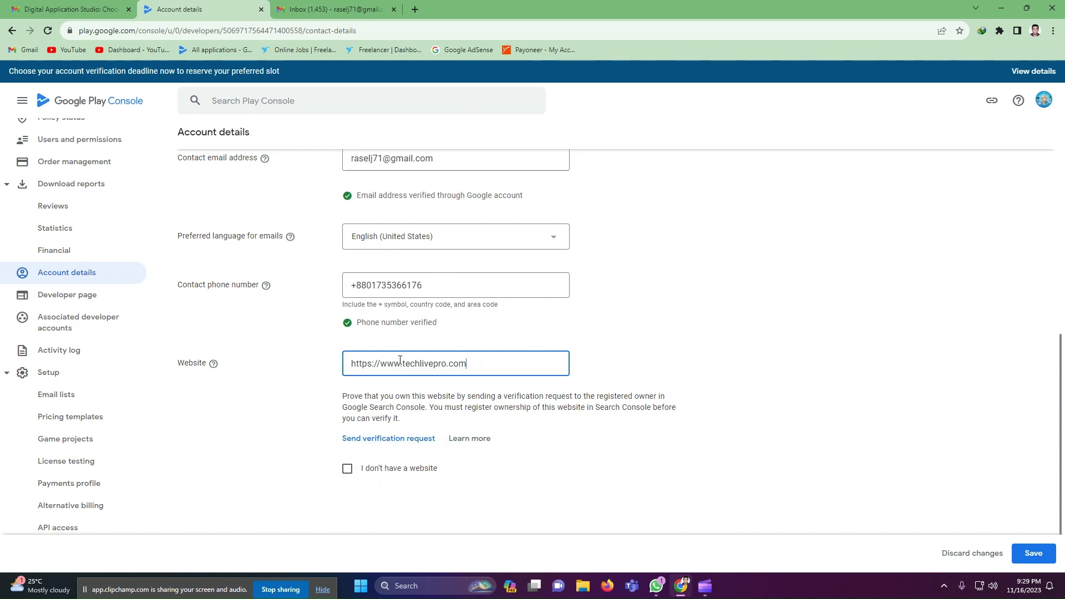
left_click(348, 469)
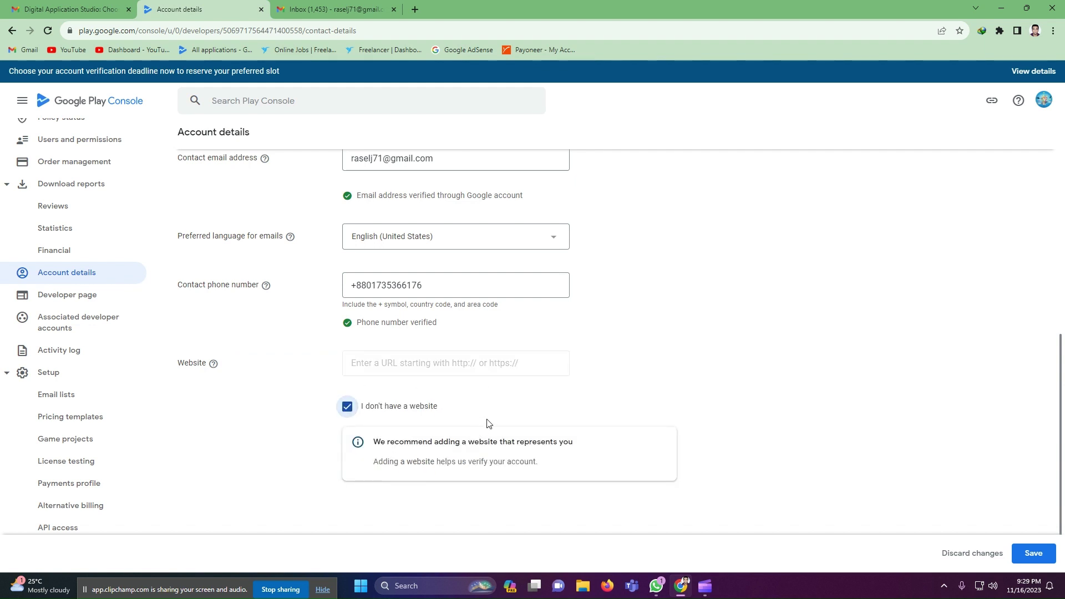
left_click_drag(445, 447, 587, 443)
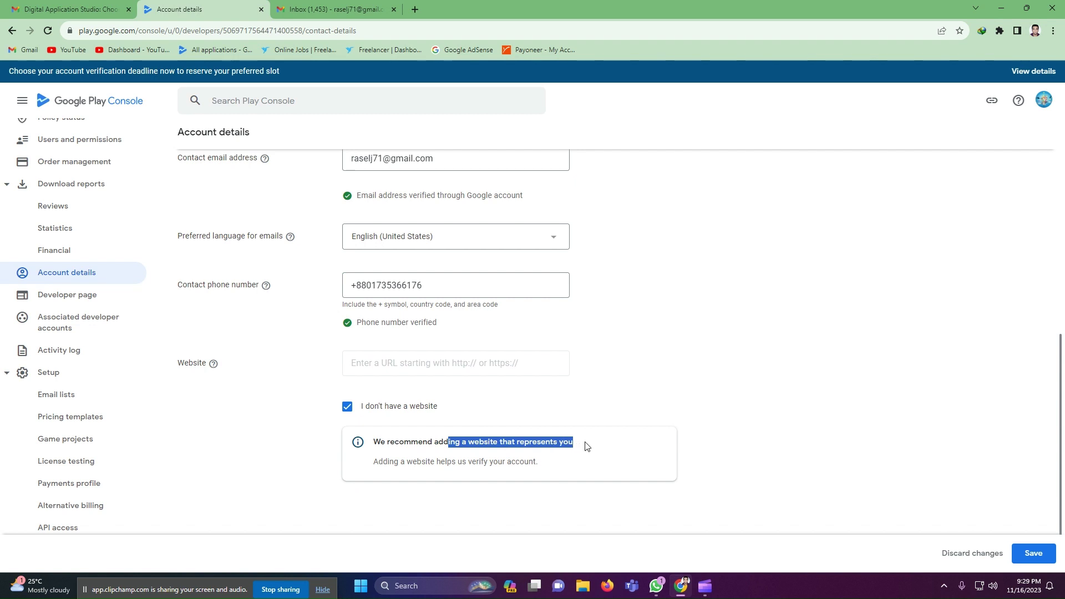
left_click(587, 444)
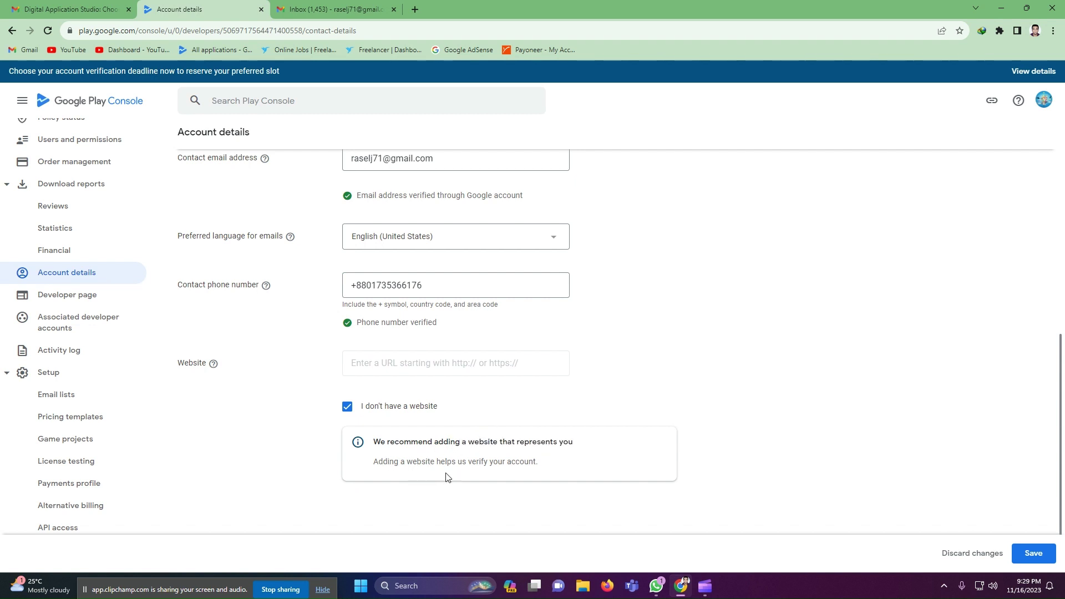
left_click(347, 407)
left_click(450, 364)
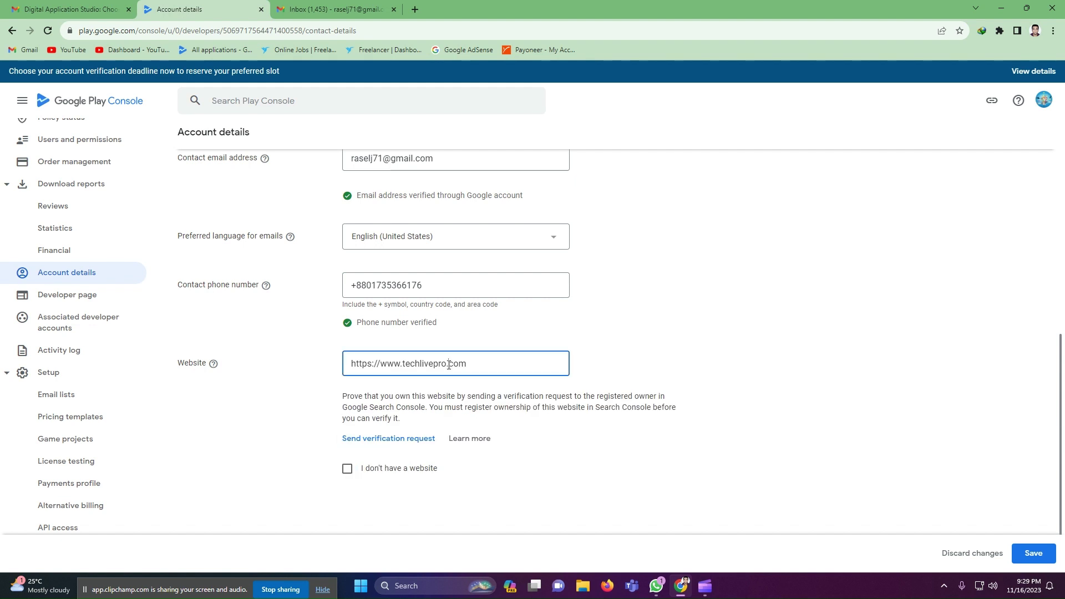
key("BackSpace")
key("BackSpace")
key("BackSpace")
key("BackSpace")
key("BackSpace")
key("BackSpace")
key("BackSpace")
type("tutorpro")
left_click(393, 443)
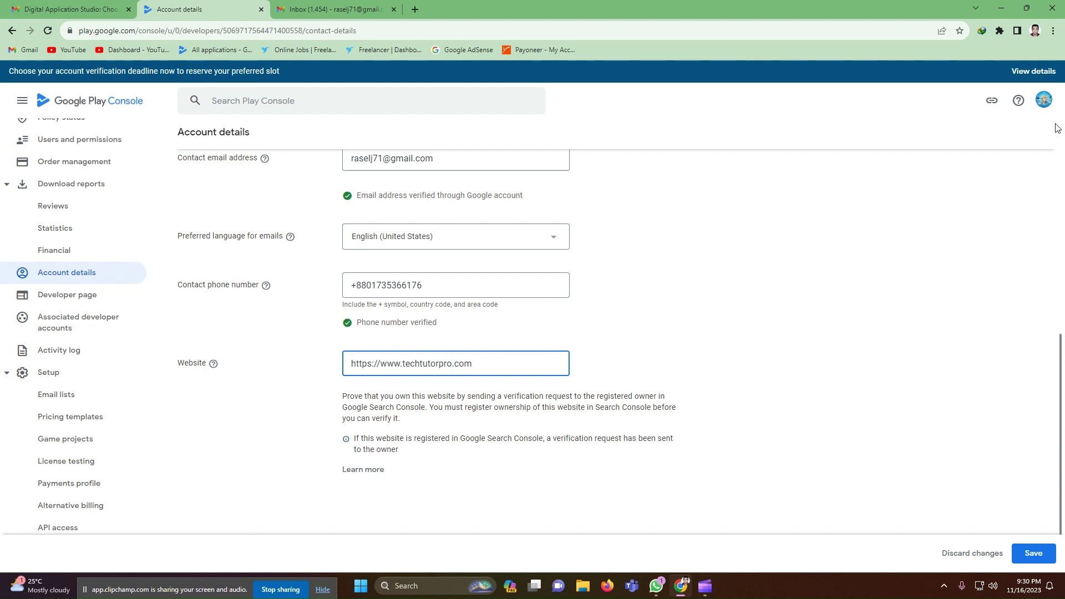
Step: Switch to the website owner's Chrome profile and open the Search Console association email's approval page
left_click(1035, 32)
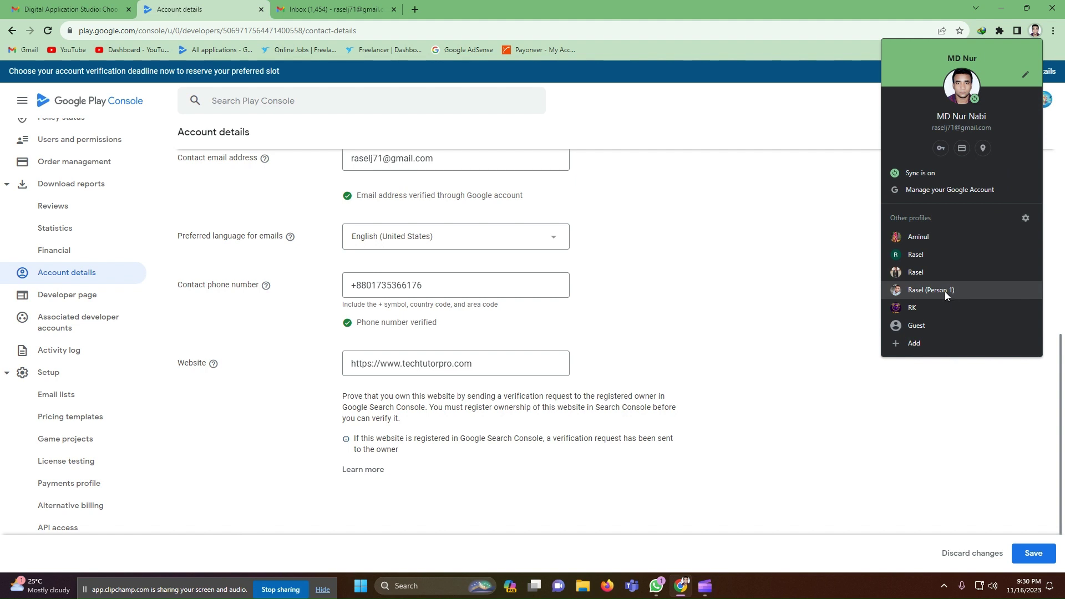
left_click(945, 291)
left_click(25, 49)
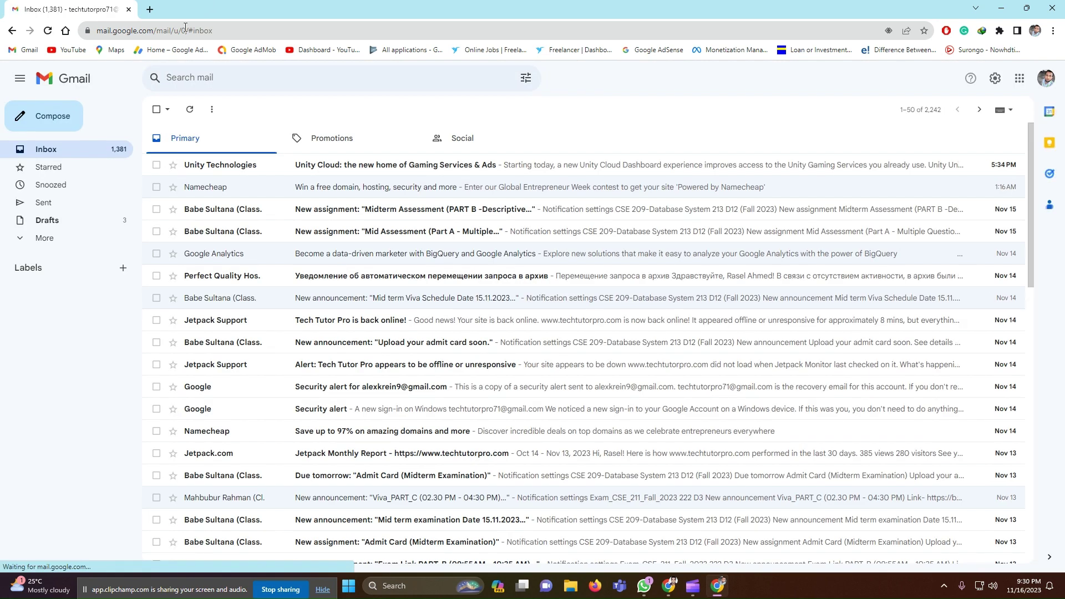
left_click(192, 110)
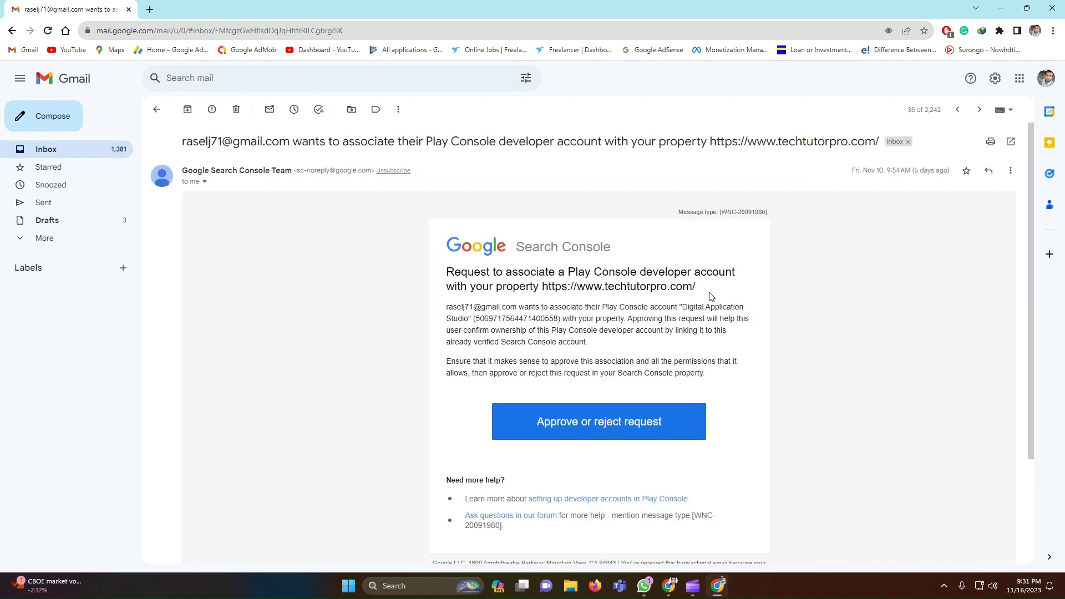
left_click(554, 426)
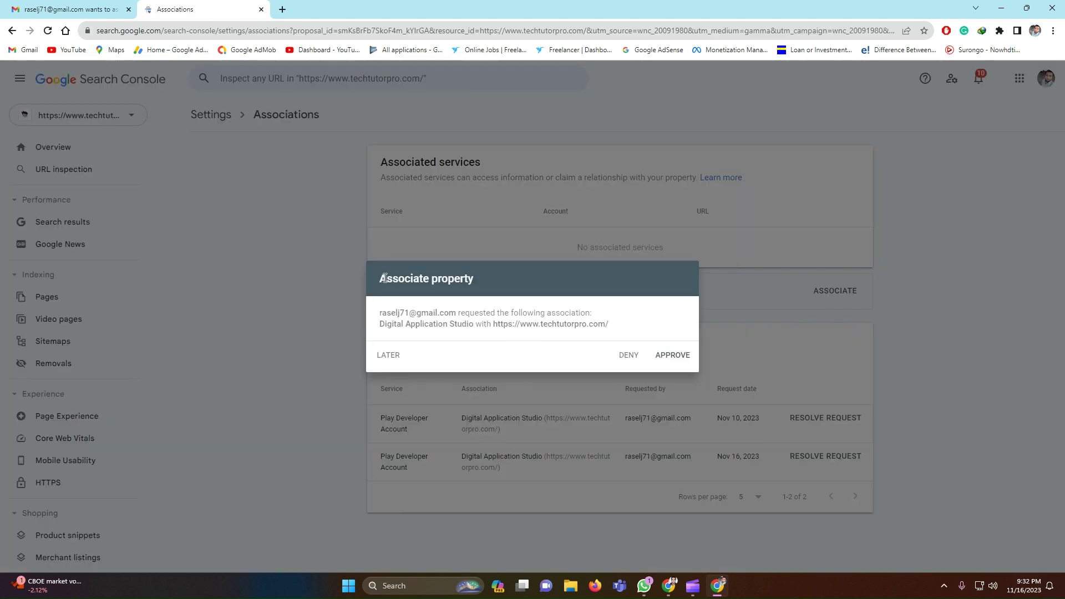
Step: Approve associating the Digital Application Studio Play account with techtutorpro.com
left_click_drag(385, 278, 512, 283)
left_click(682, 360)
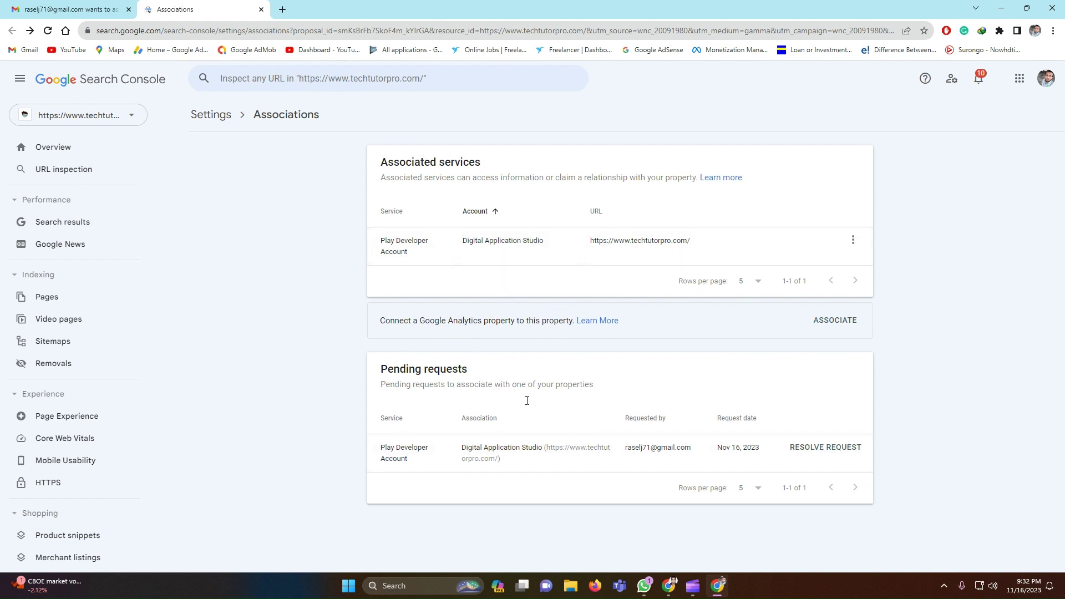
Step: Back in Play Console, save the account details with the verified website and go Home
left_click(669, 586)
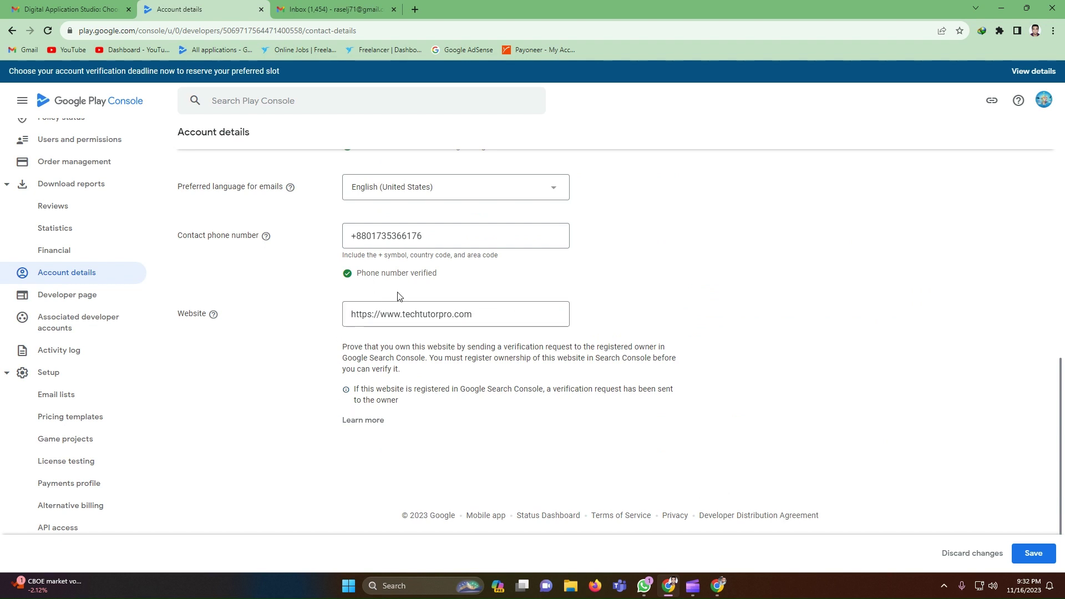
left_click(1042, 555)
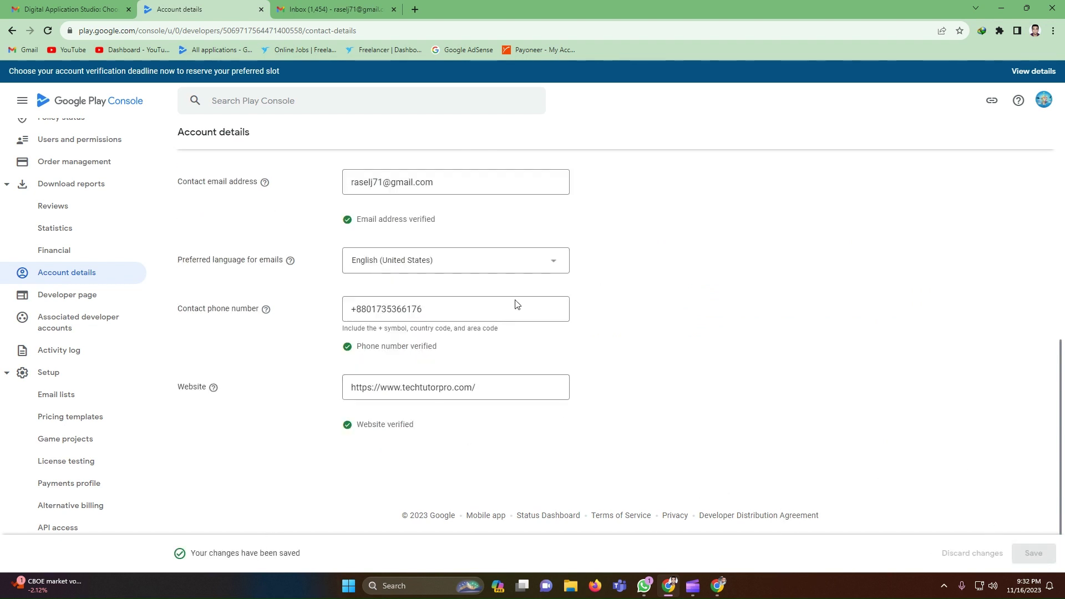
scroll(566, 413, "up", 4)
scroll(566, 411, "up", 4)
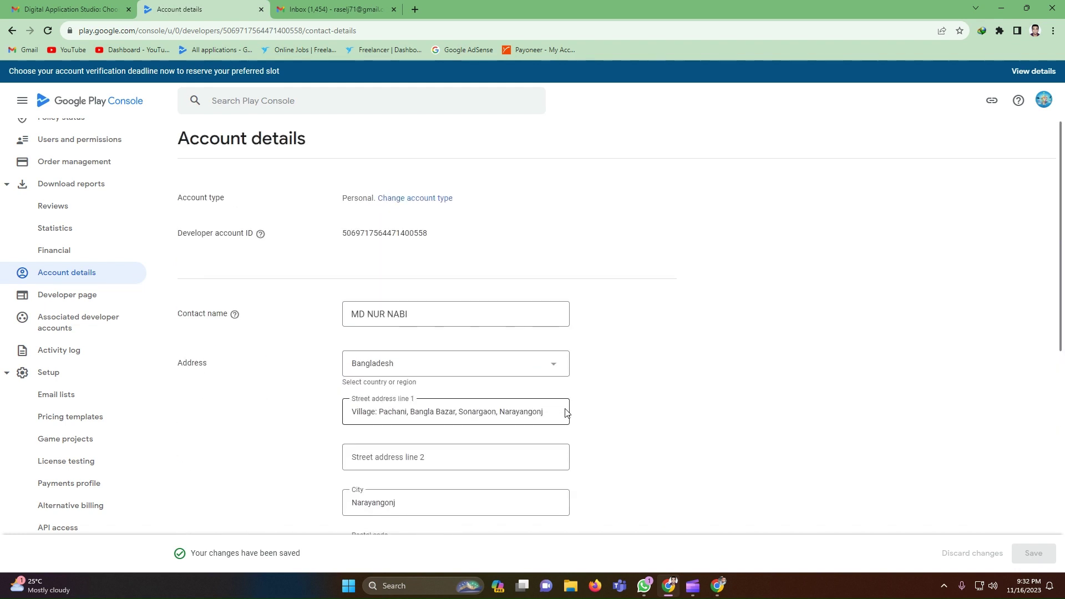
scroll(99, 304, "up", 2)
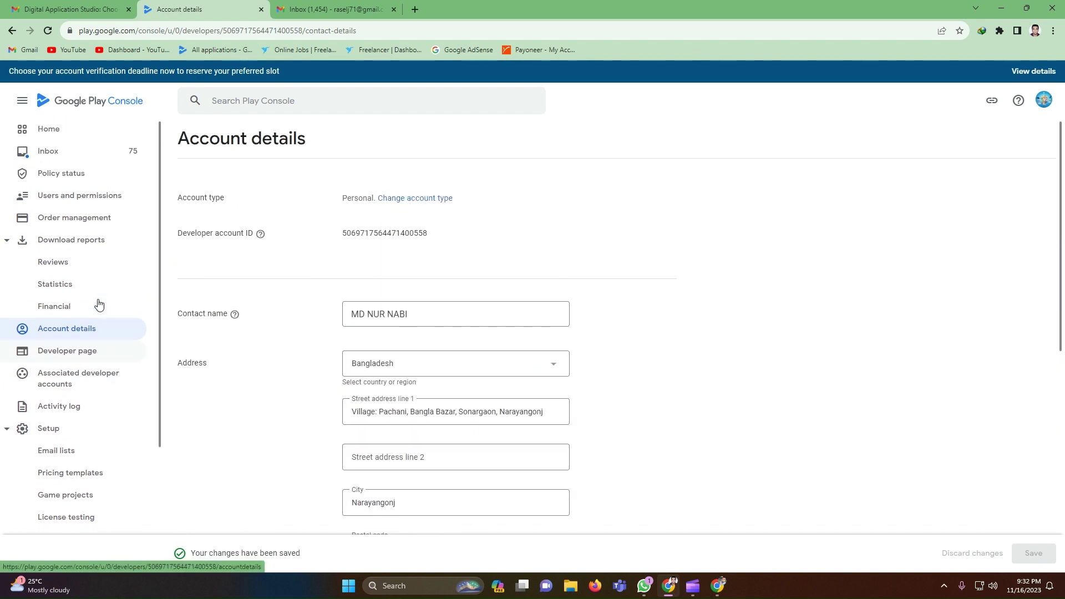
left_click(68, 128)
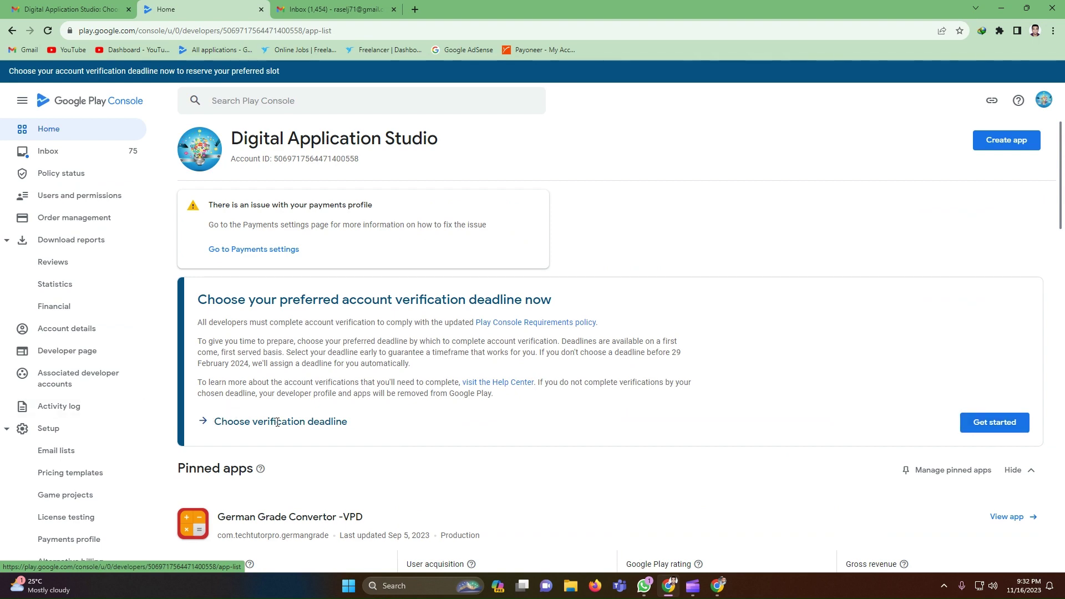
Step: From the Home banner, select August 2, 2024 as the verification deadline
left_click_drag(293, 422, 402, 427)
left_click(920, 393)
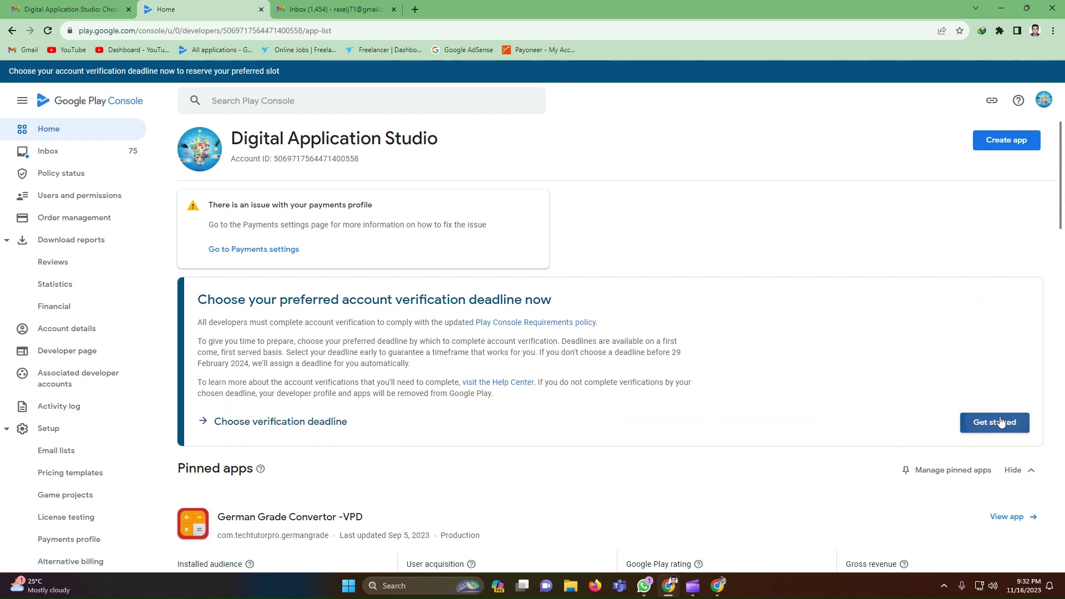
left_click(1002, 423)
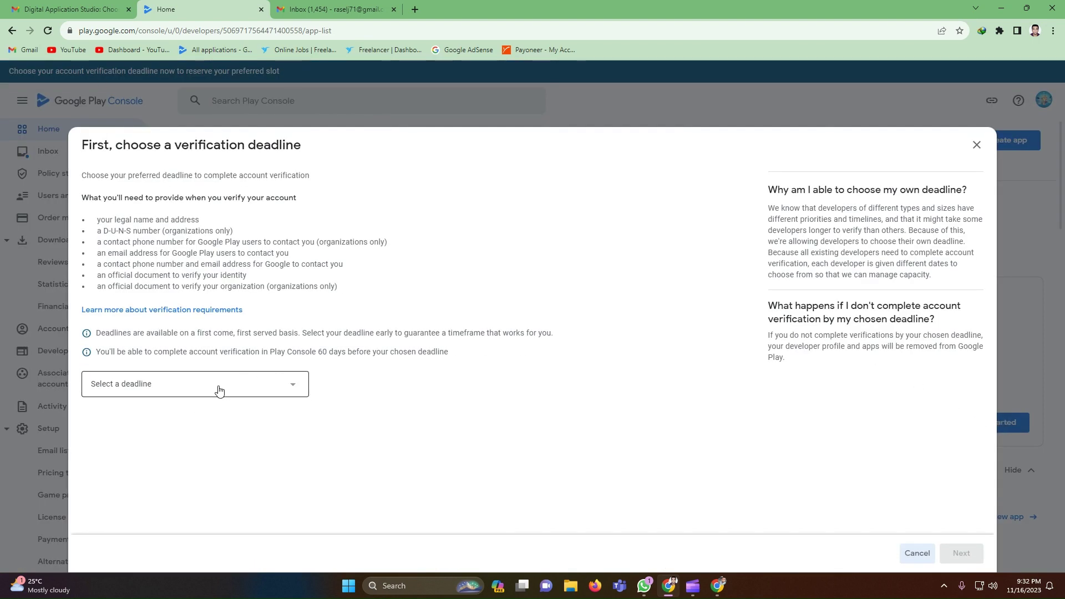
left_click(194, 392)
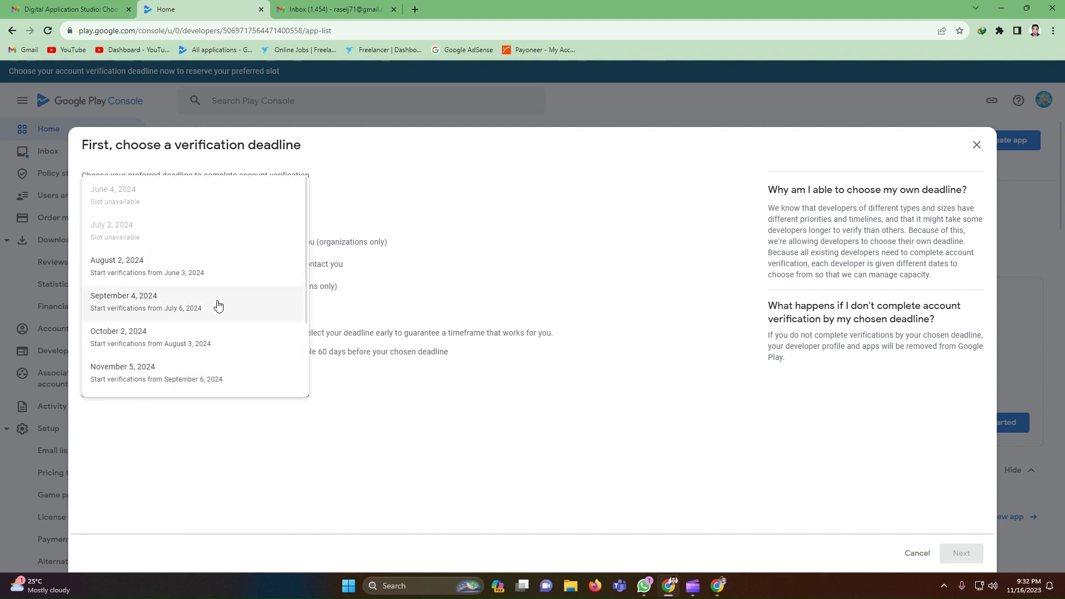
scroll(218, 305, "down", 2)
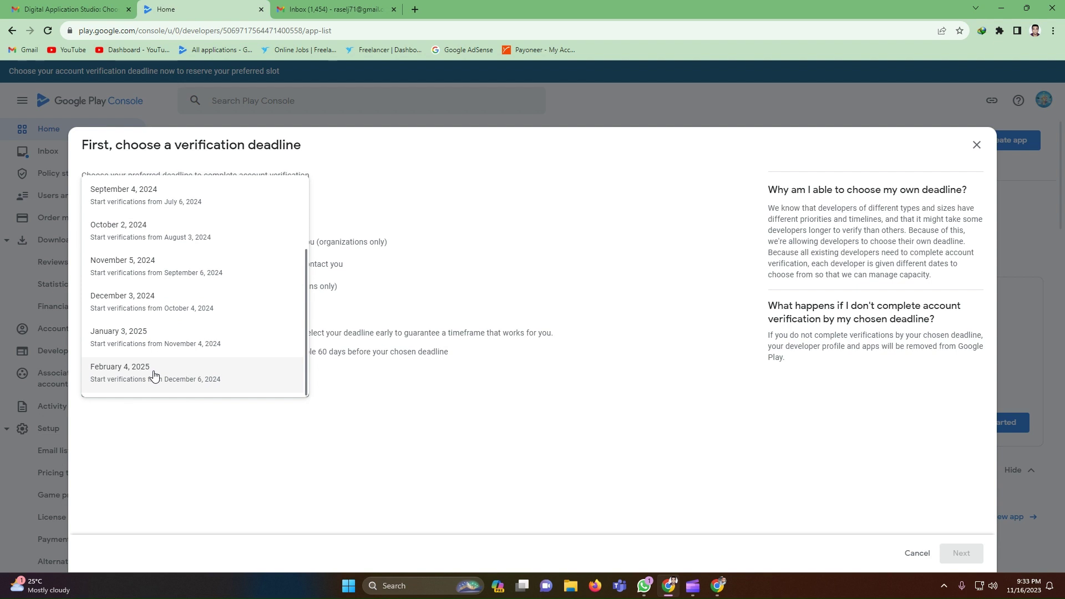
scroll(170, 275, "up", 2)
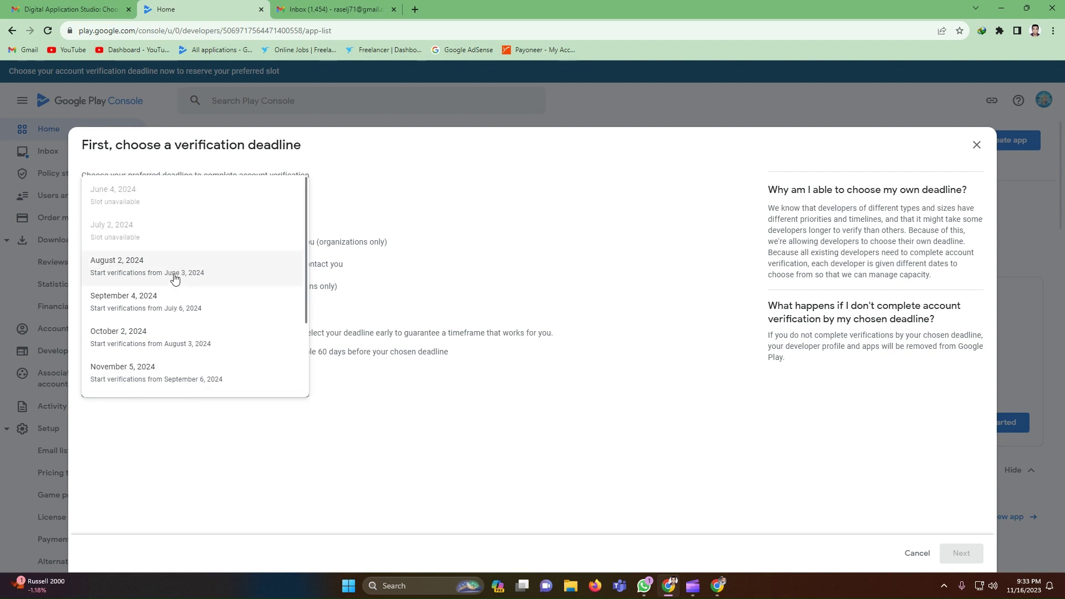
left_click(170, 271)
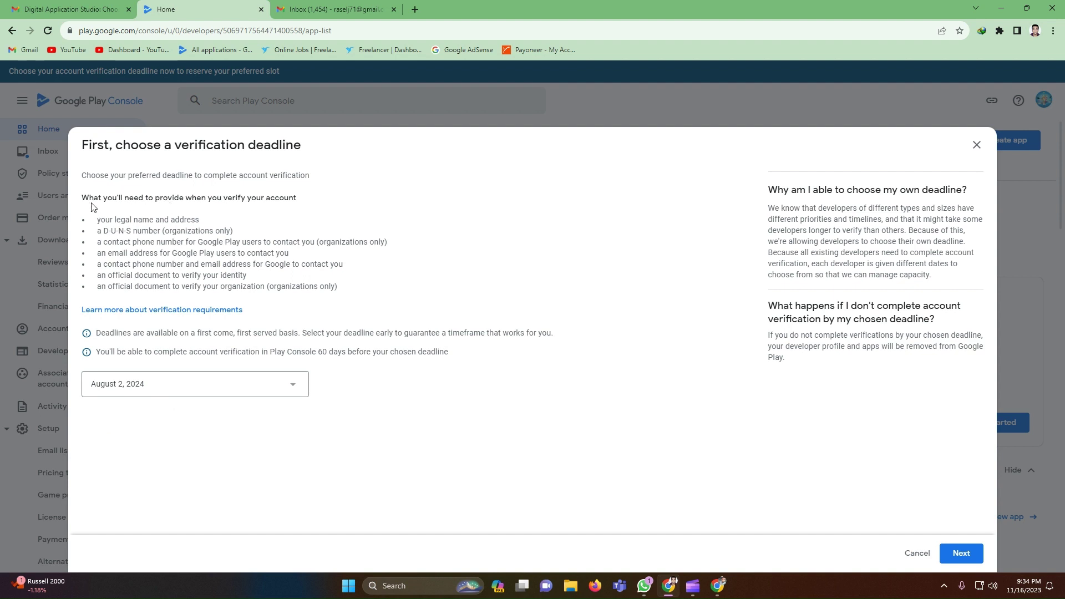
Step: Highlight the legal name, address and contact phone number requirements while reviewing them
left_click_drag(105, 223, 228, 225)
left_click(228, 224)
left_click_drag(95, 242, 421, 248)
left_click_drag(120, 262, 96, 277)
left_click(236, 279)
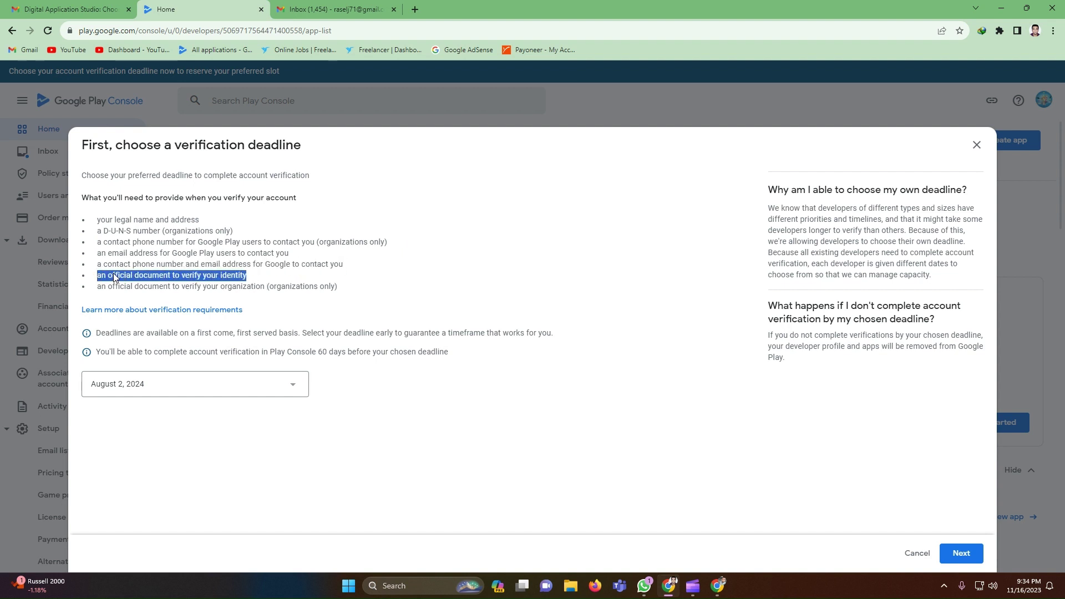
Step: Review the identity document, contact email and phone requirements, then proceed to account type
left_click(113, 273)
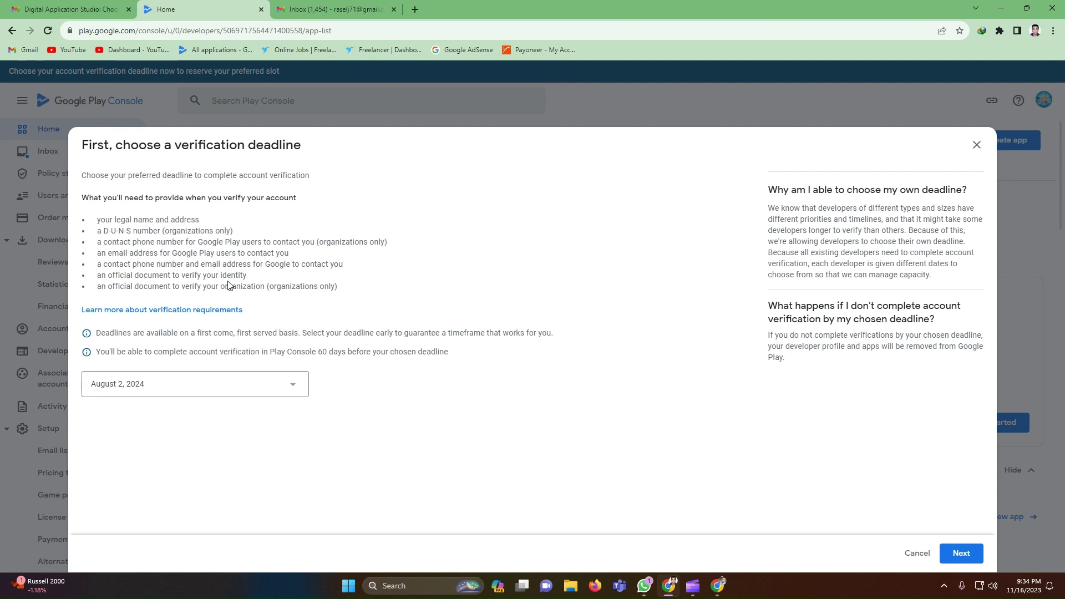
left_click_drag(254, 282, 100, 280)
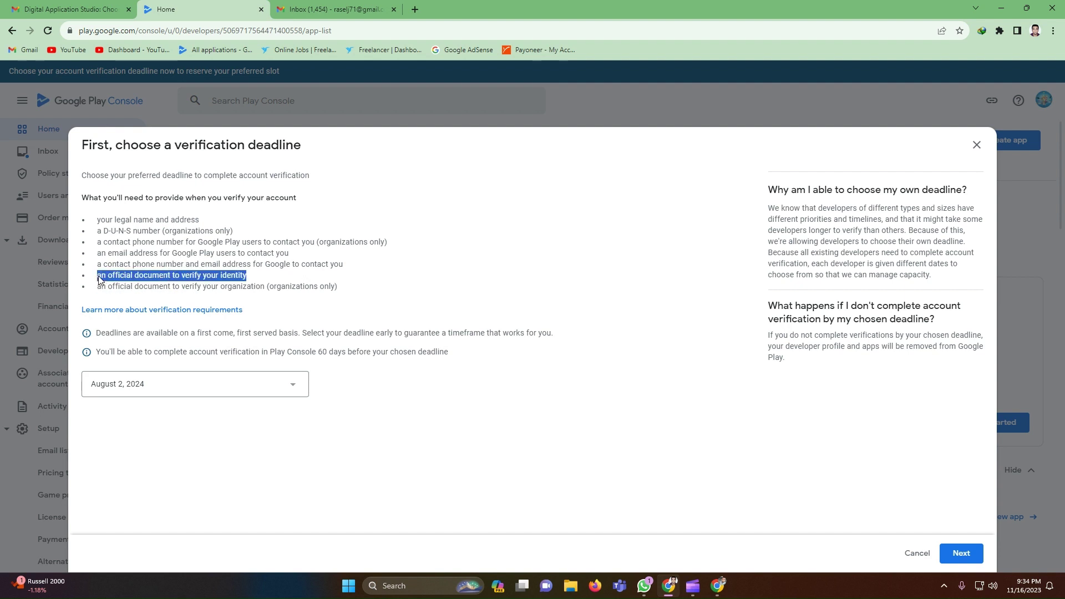
left_click_drag(291, 254, 99, 255)
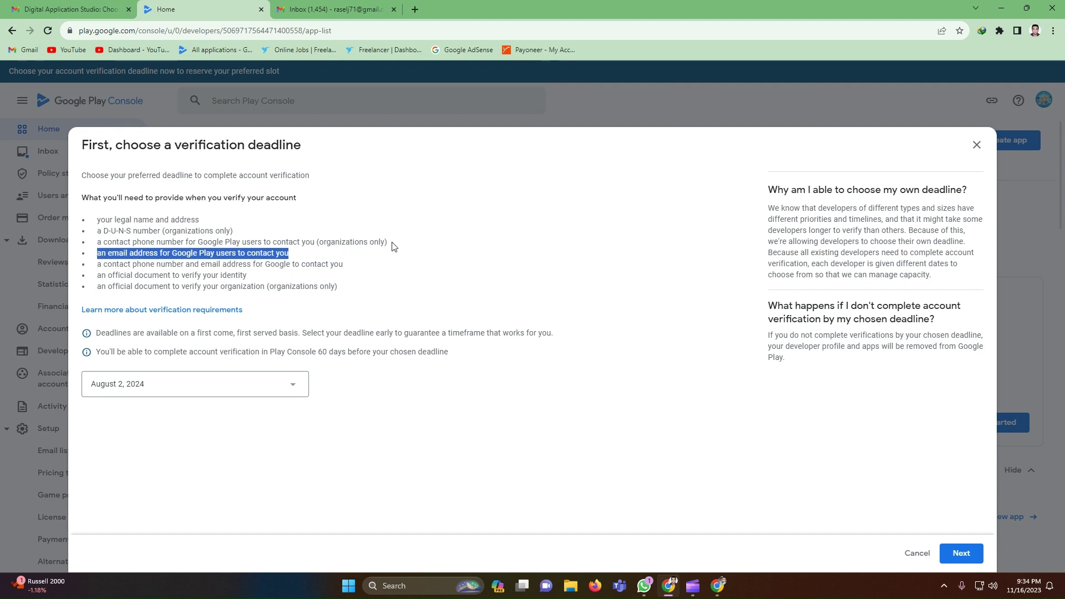
left_click_drag(390, 244, 97, 221)
left_click(214, 213)
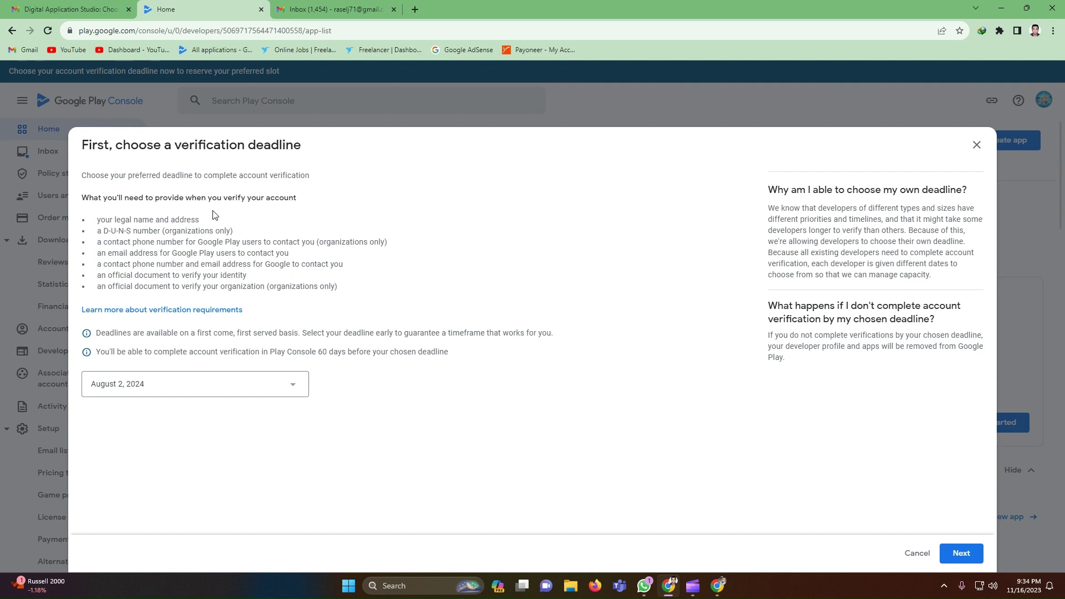
left_click(967, 556)
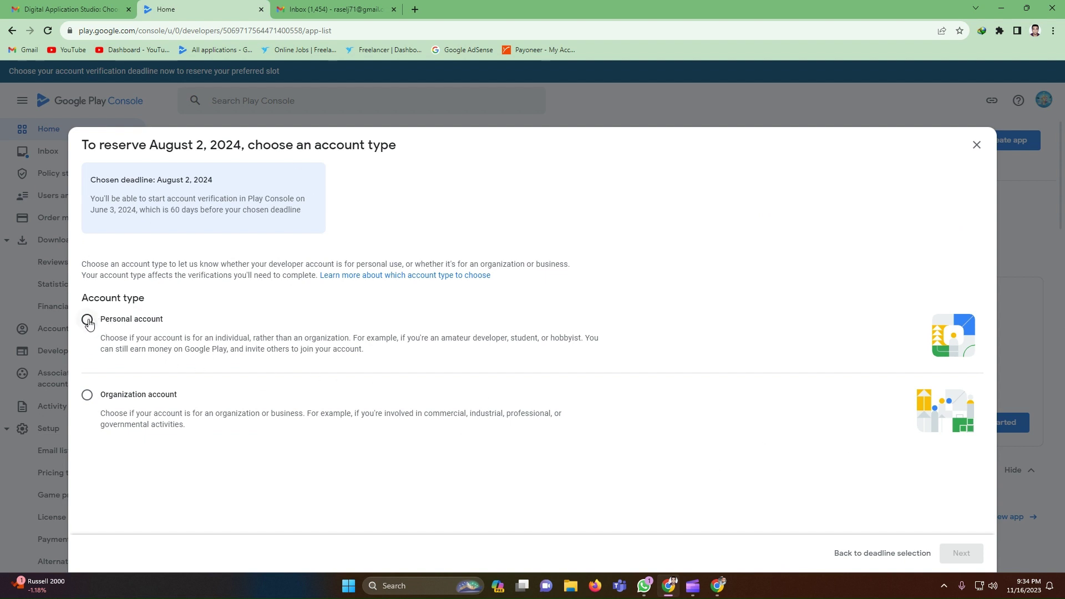
Step: Choose a personal account in Bangladesh and reserve the August 2, 2024 deadline
left_click(87, 322)
left_click(231, 396)
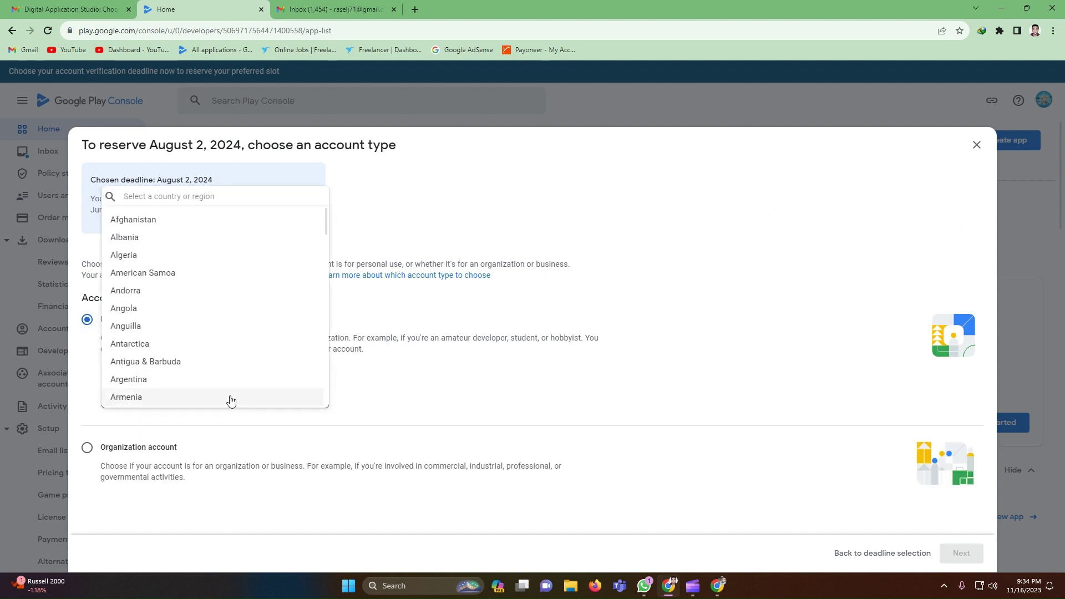
scroll(197, 345, "down", 4)
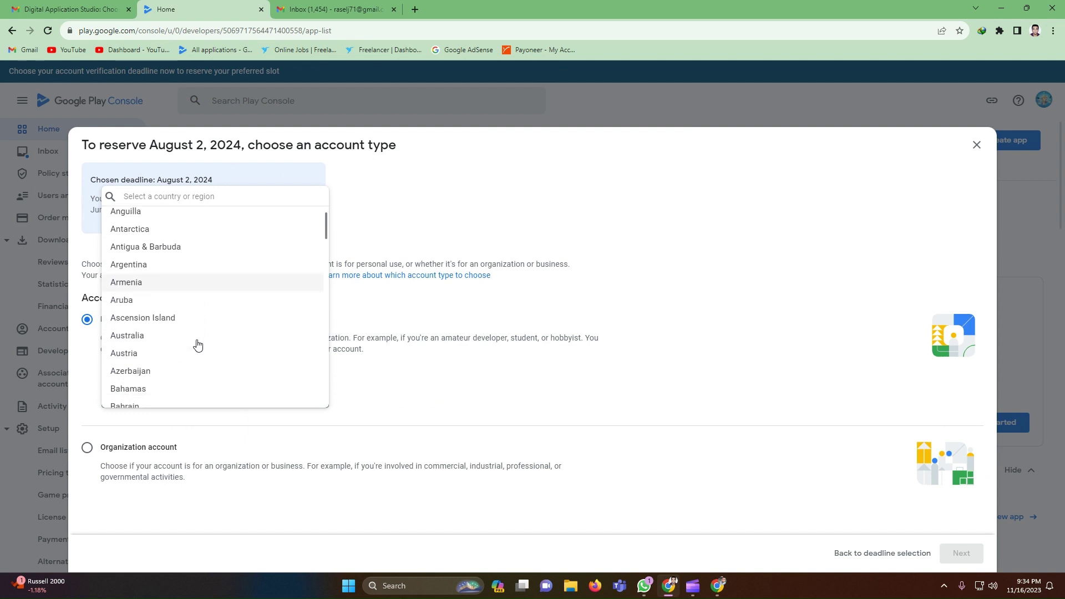
left_click(190, 316)
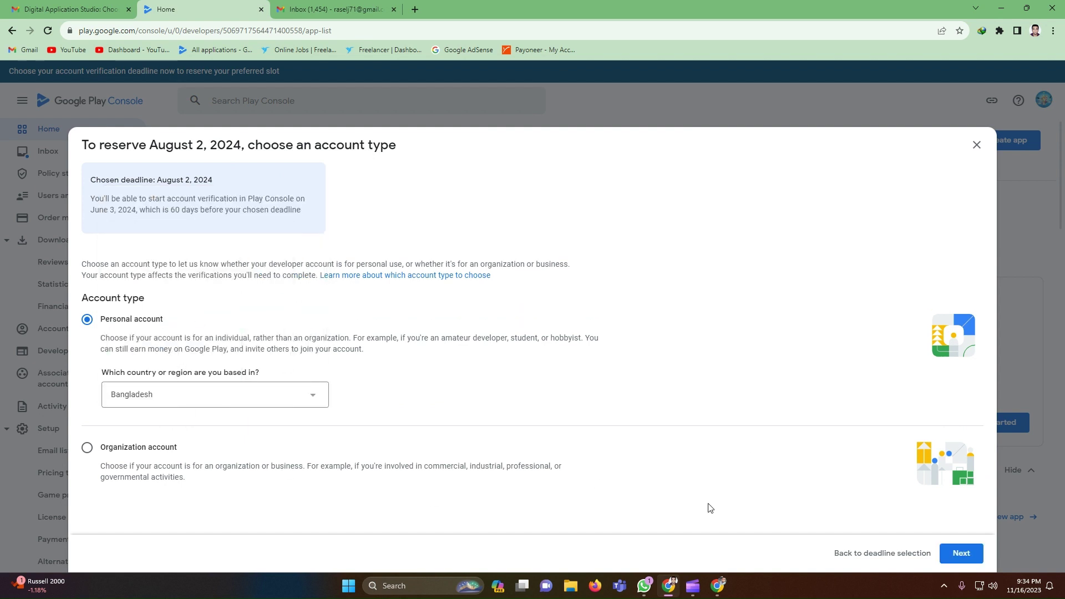
left_click(963, 555)
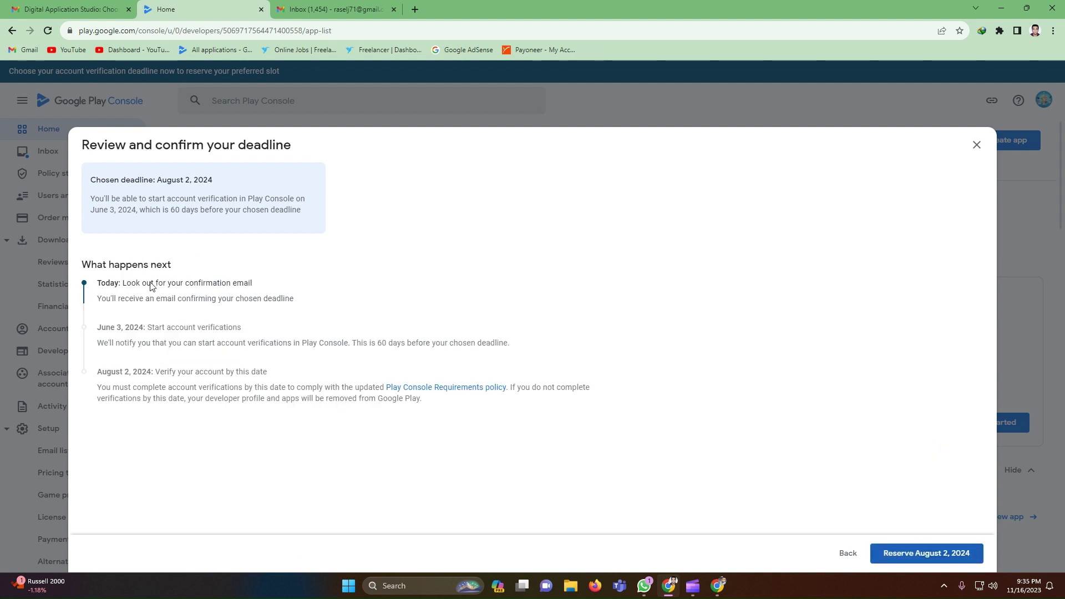
left_click(938, 556)
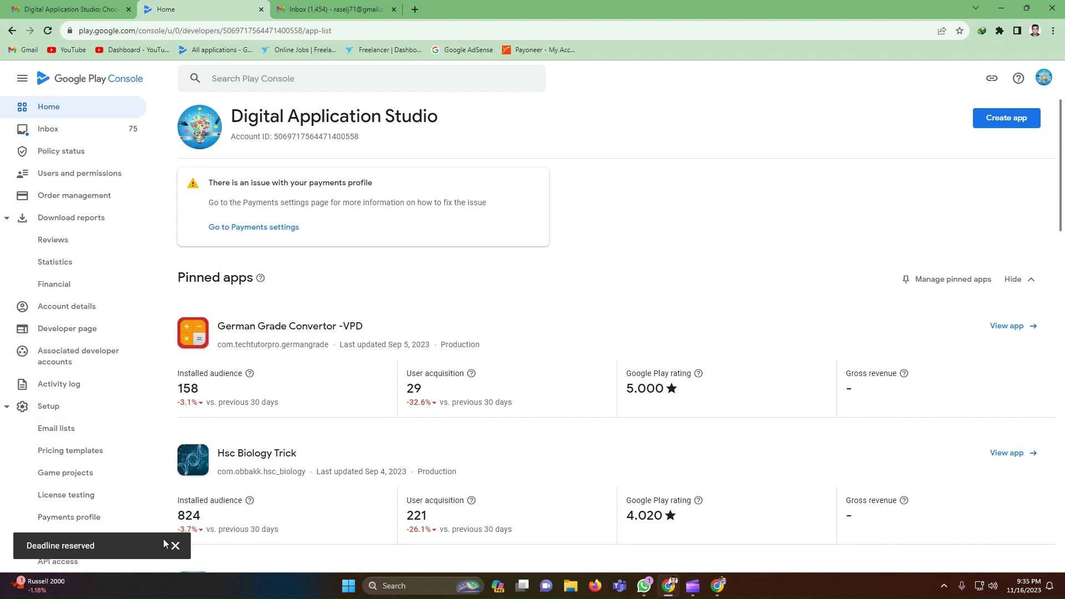
Step: Open the 'deadline to complete account verification is confirmed' email in Gmail
left_click(333, 9)
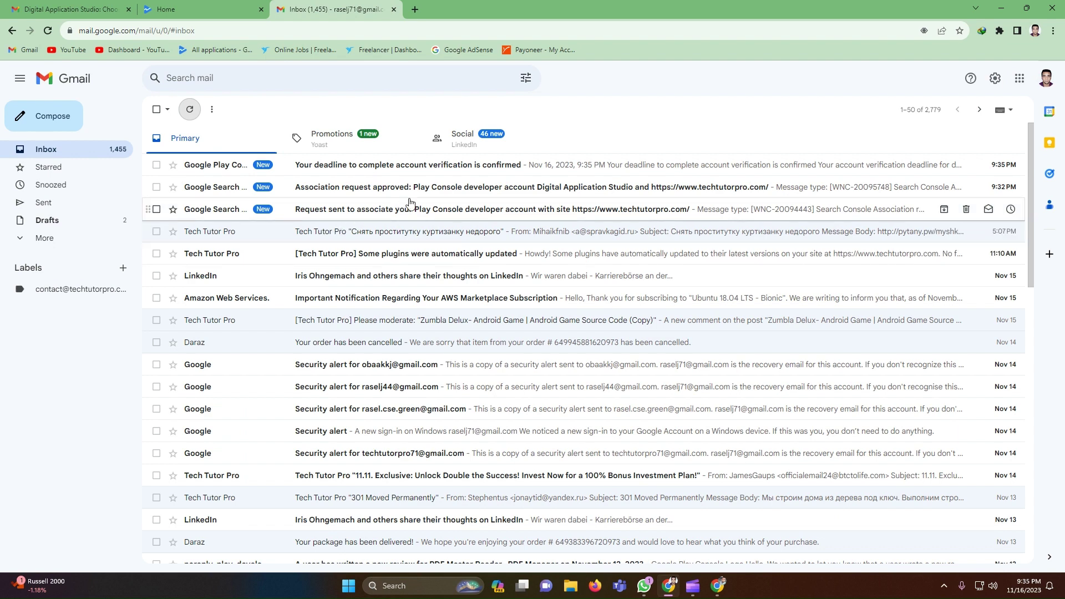
left_click(354, 173)
scroll(419, 323, "down", 3)
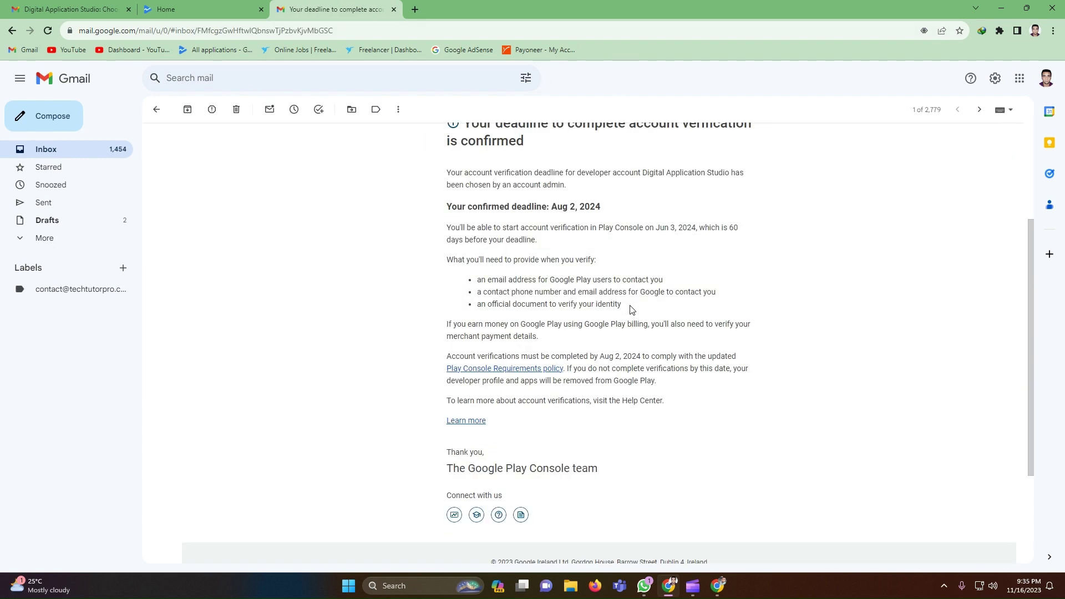
left_click_drag(632, 310, 688, 284)
left_click(508, 290)
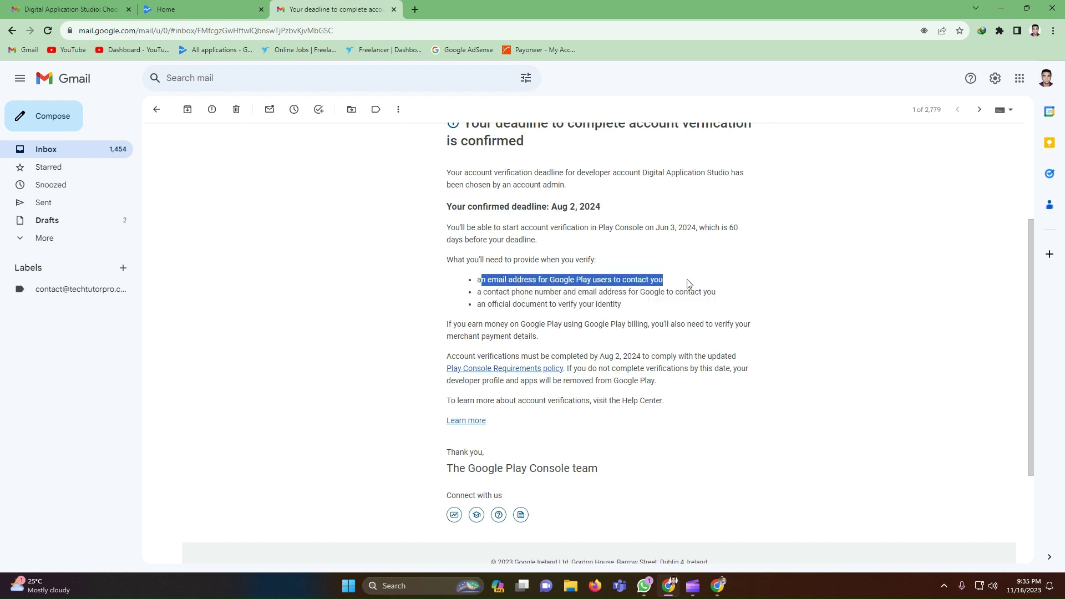
left_click(690, 284)
Step: Highlight the contact email, Google contact details and identity document requirements in the email
left_click_drag(477, 280, 674, 287)
left_click(674, 286)
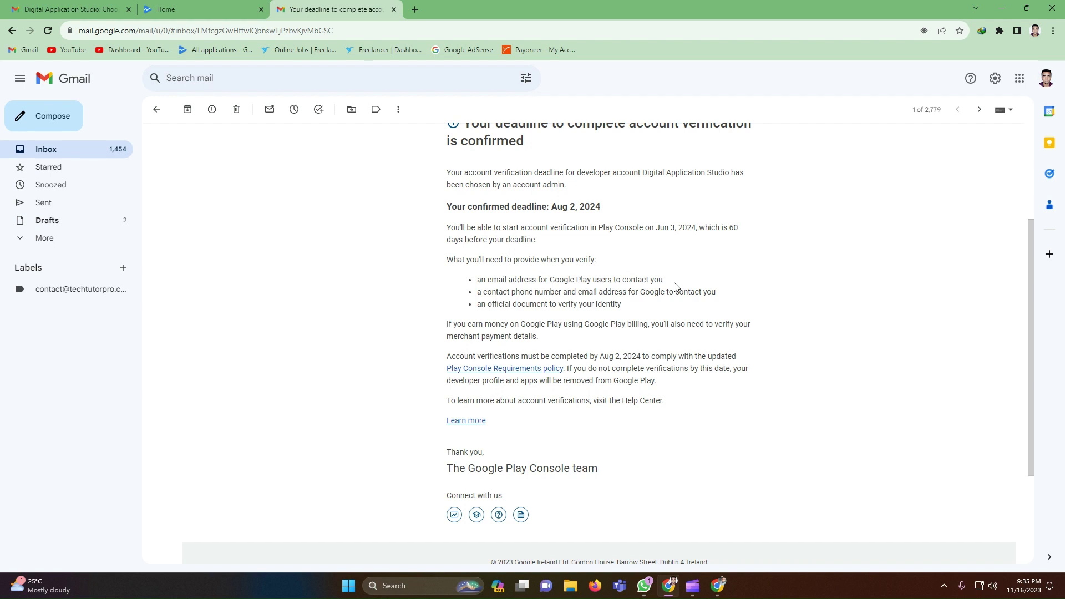
left_click_drag(480, 301, 701, 296)
left_click_drag(604, 296, 747, 298)
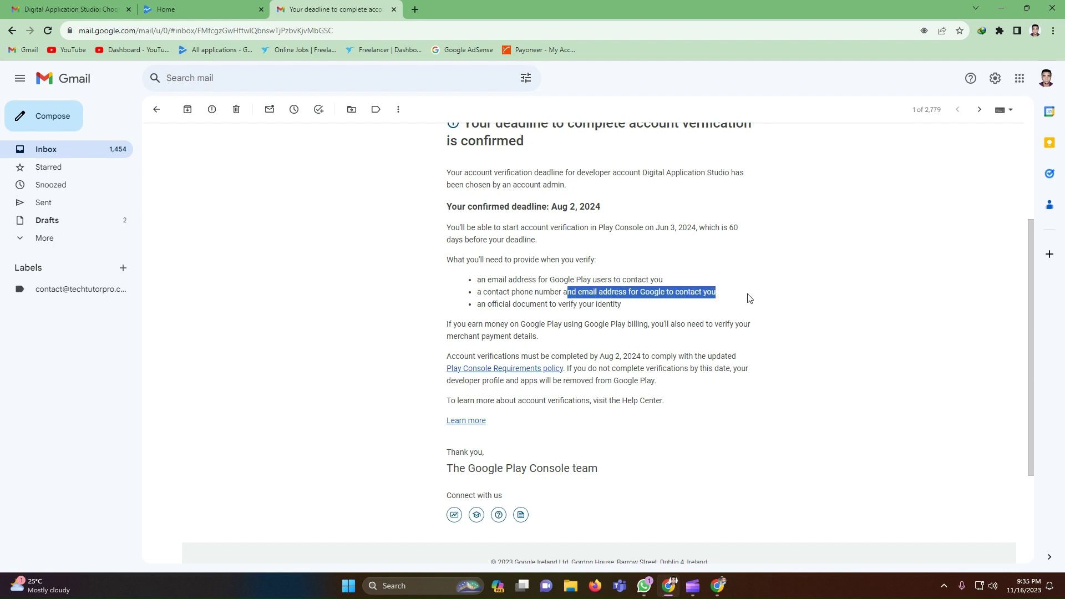
left_click(748, 298)
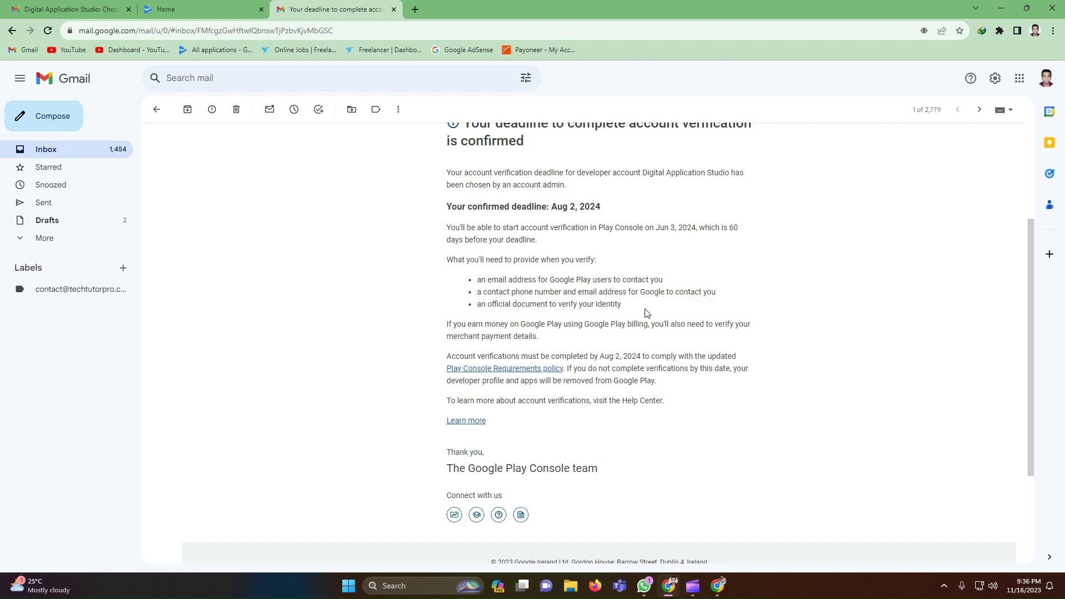
left_click_drag(624, 304, 476, 304)
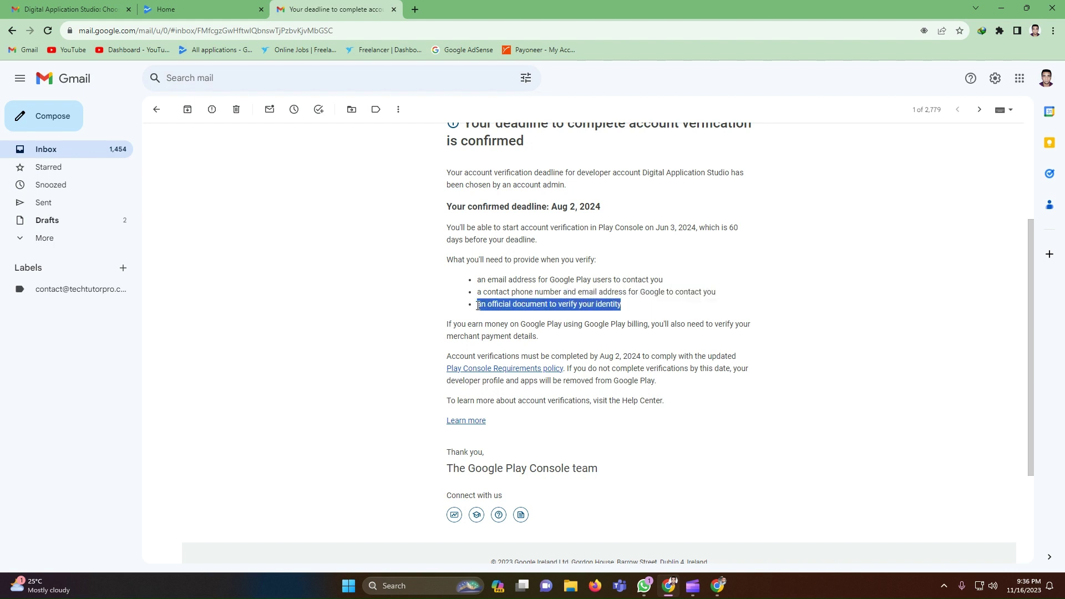
left_click(665, 310)
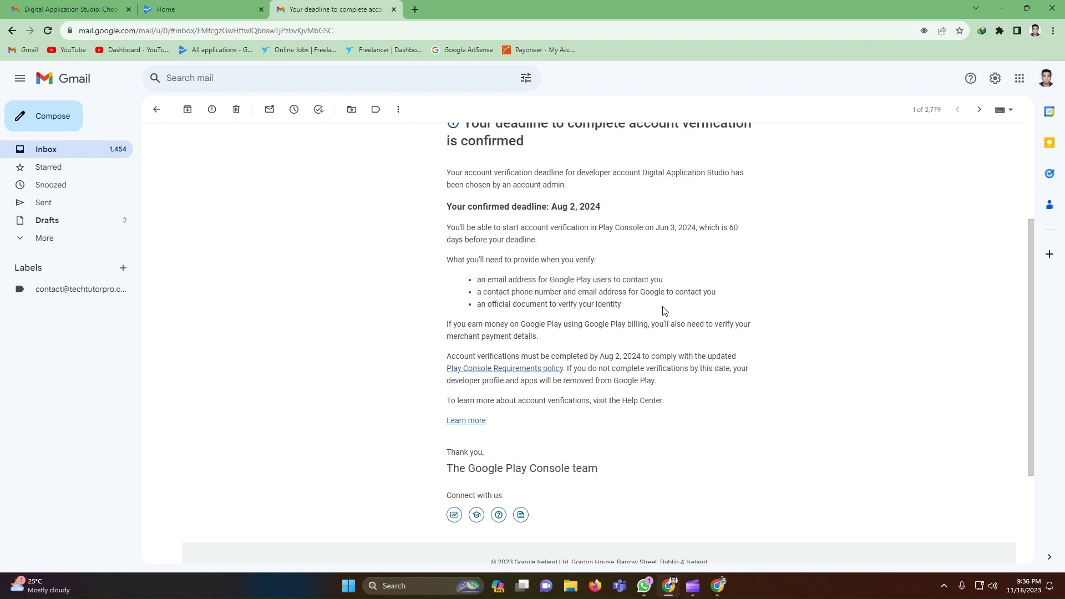
Step: Return to the inbox and reopen the deadline confirmation email
scroll(665, 310, "up", 3)
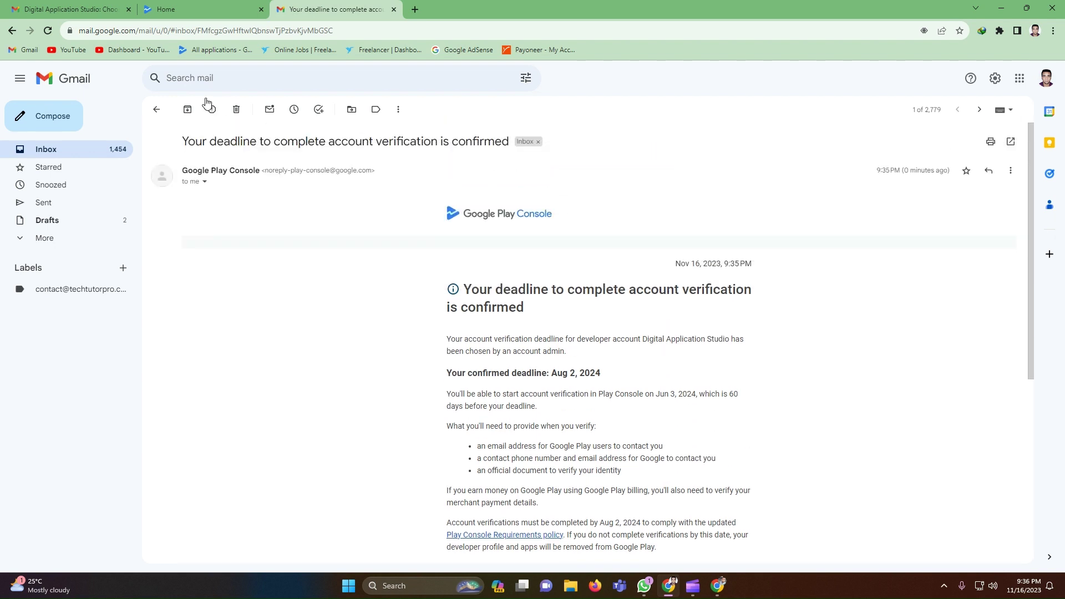
left_click(153, 107)
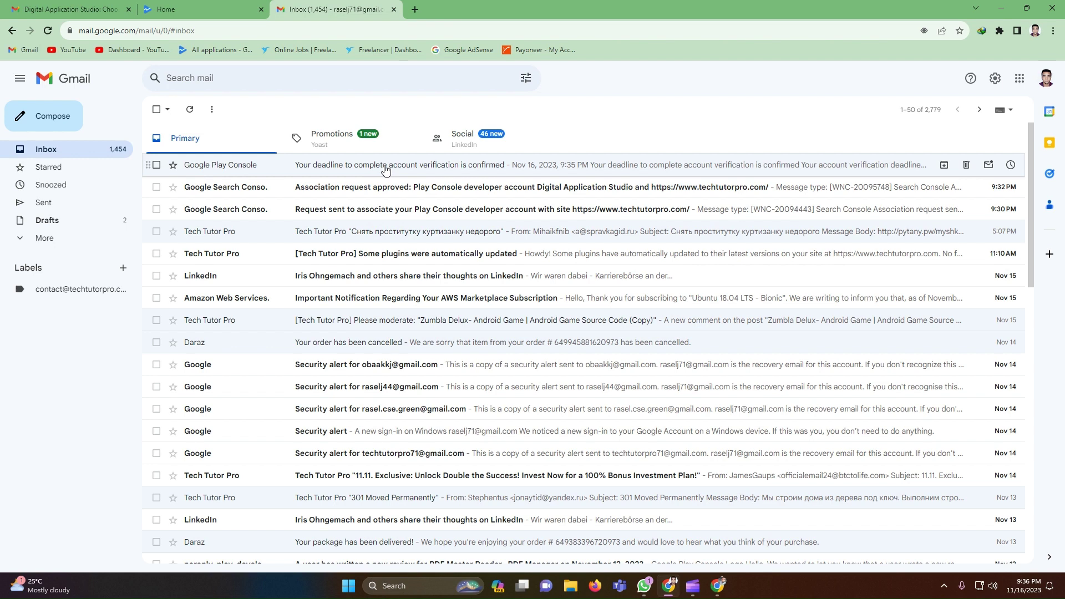
left_click(385, 170)
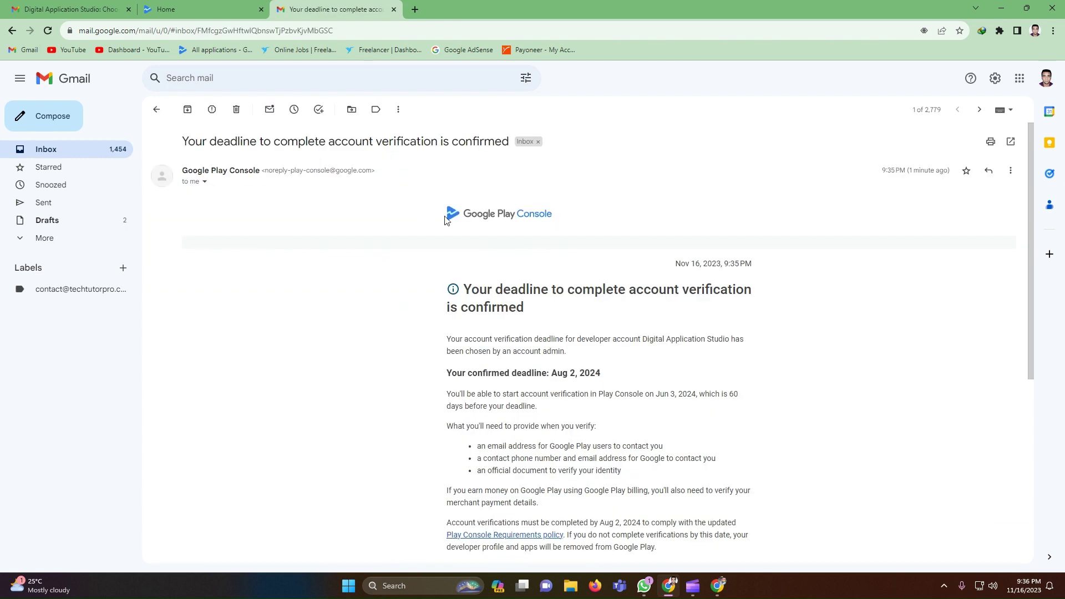